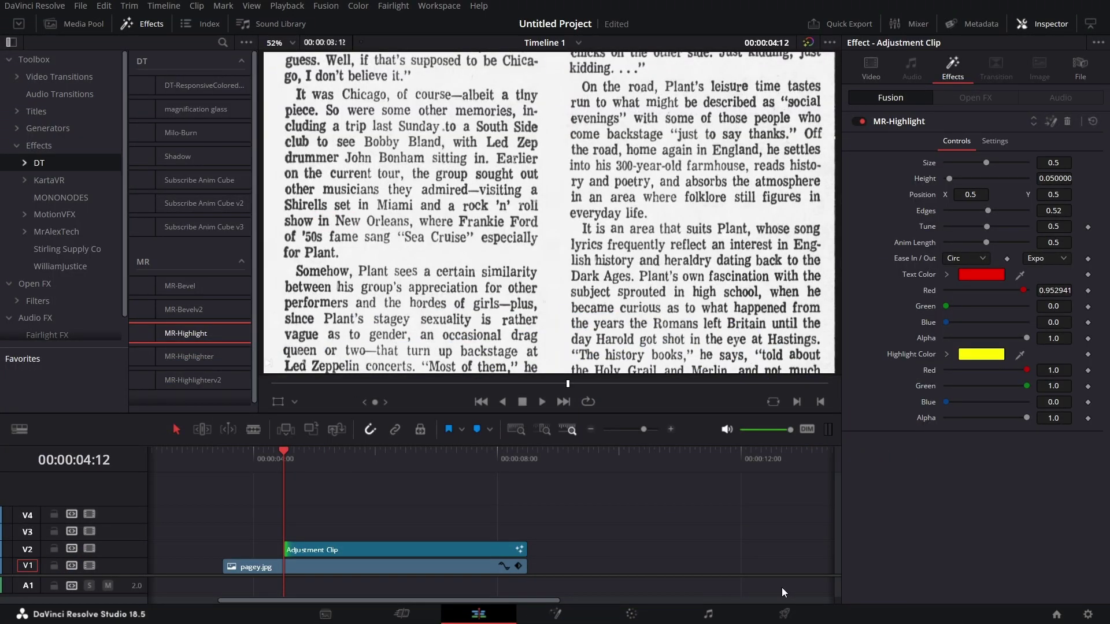
Play back the finished MR-Highlight demo in the viewer
{"action": "key", "text": "space"}
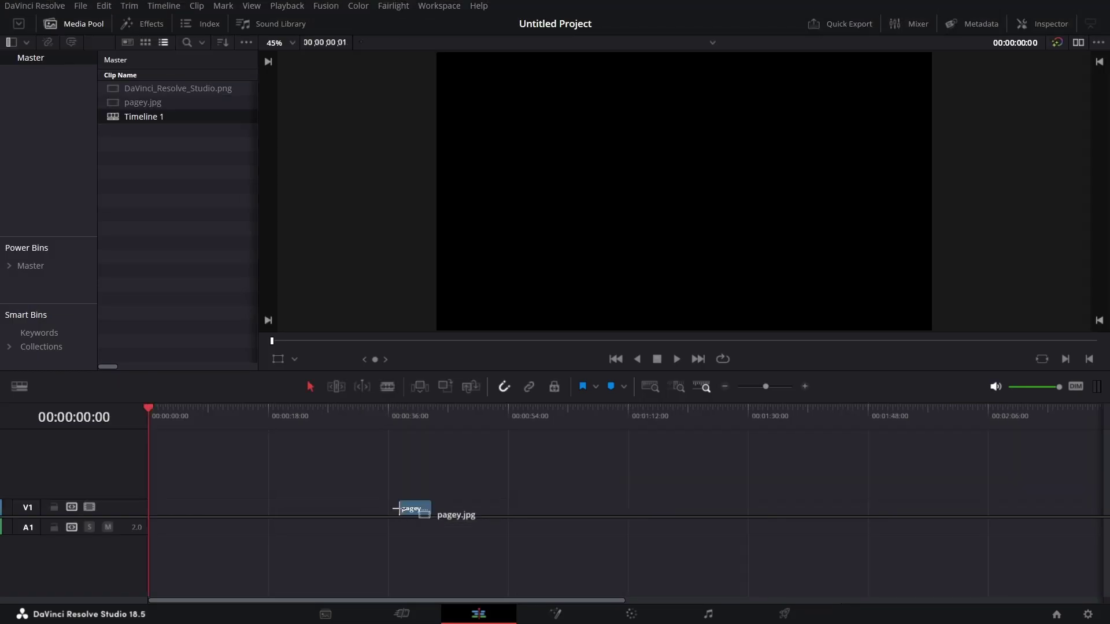
Select the pagey.jpg clip, set its Transform Zoom to 2.420, and save the project
{"action": "left_click", "coordinate": [425, 416]}
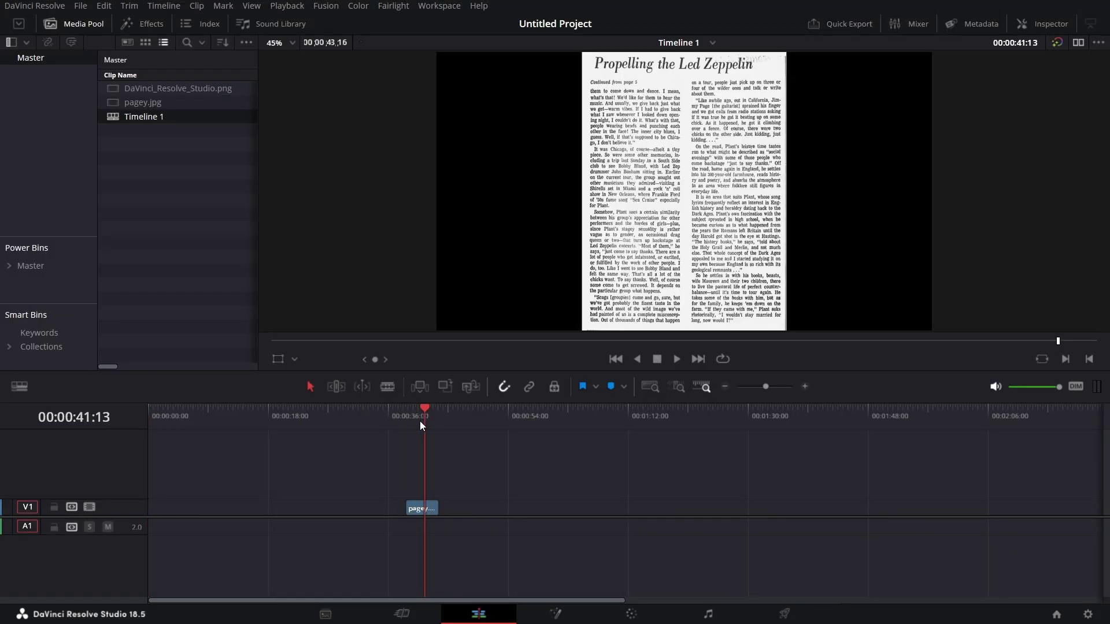
{"action": "left_click", "coordinate": [431, 513]}
{"action": "left_click", "coordinate": [1050, 24]}
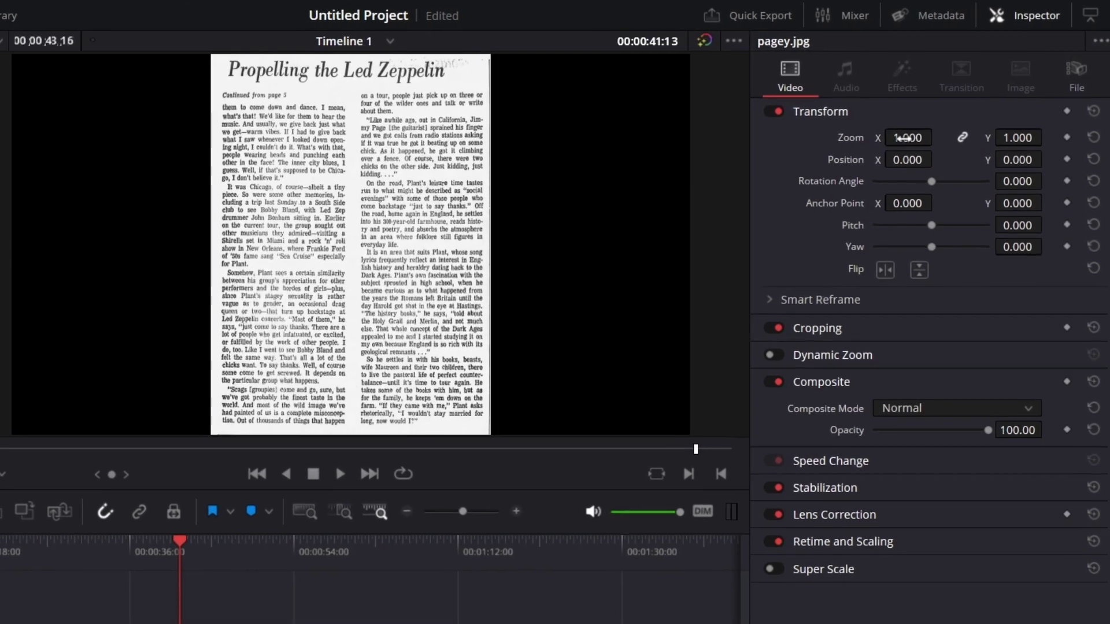
{"action": "left_click_drag", "start_coordinate": [958, 114], "coordinate": [979, 112]}
{"action": "left_click_drag", "start_coordinate": [907, 138], "coordinate": [942, 137]}
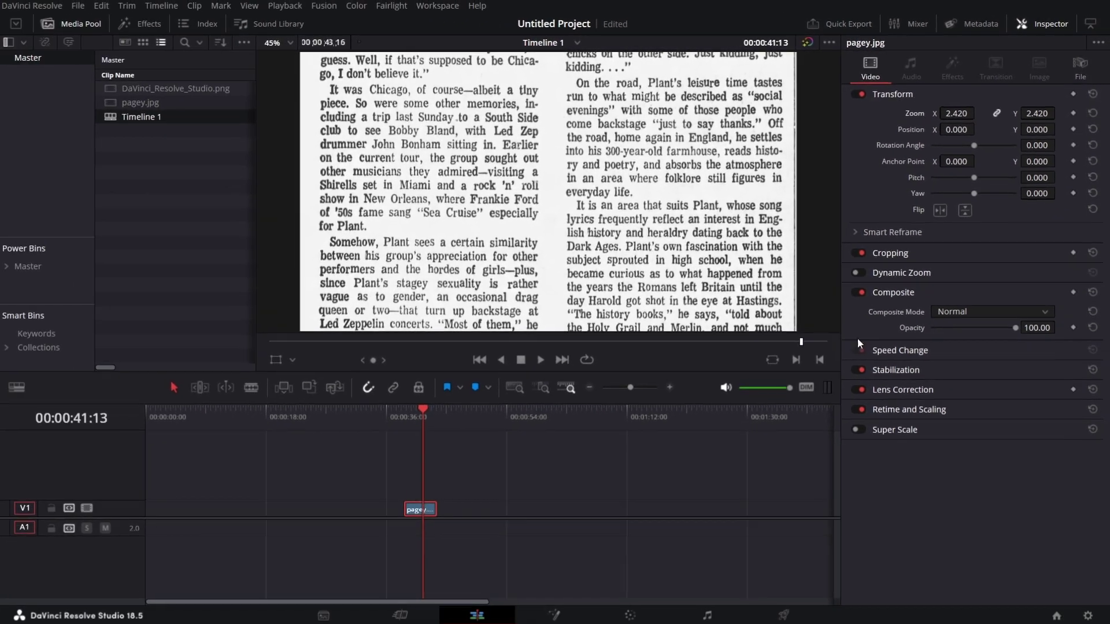
{"action": "key", "text": "ctrl+s"}
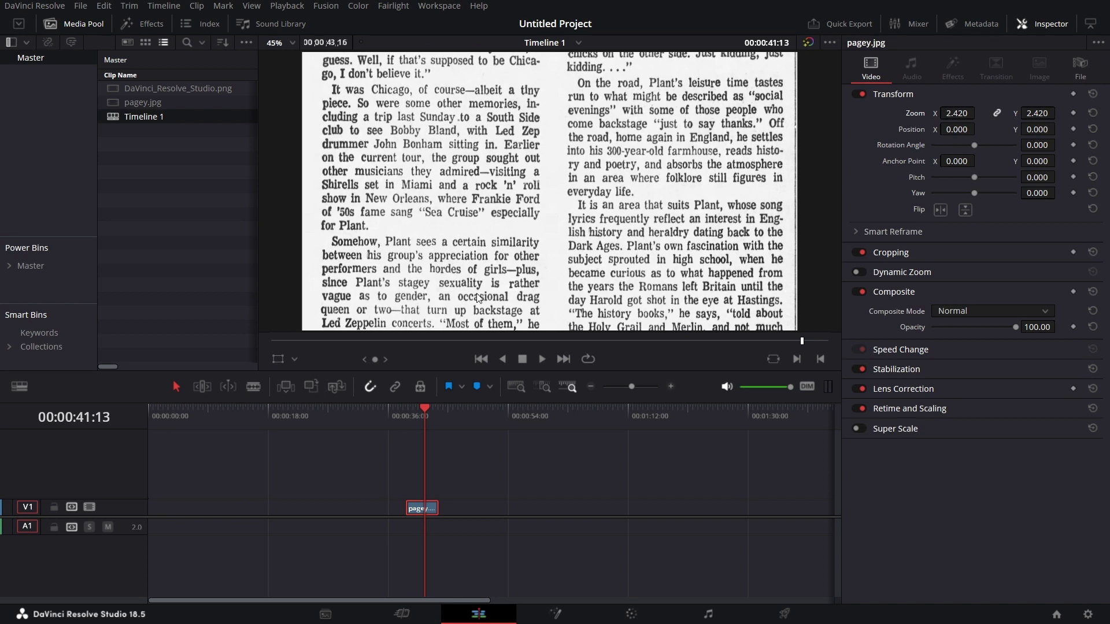
Apply MR-Highlighterv2 from Toolbox > Effects > DT to the pagey.jpg clip on V1
{"action": "left_click", "coordinate": [158, 23]}
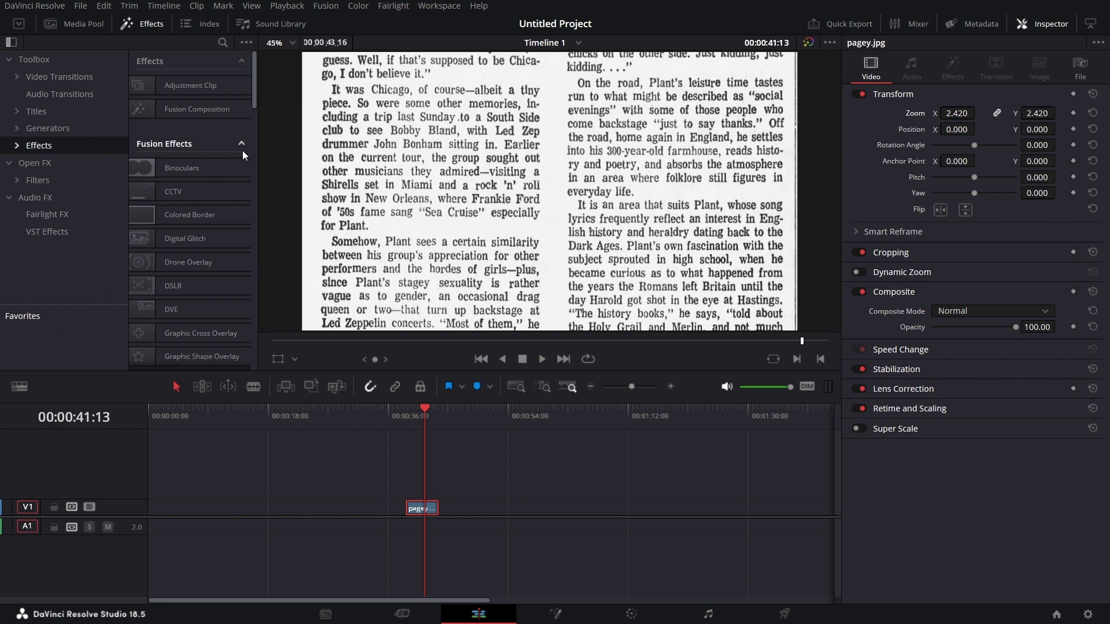
{"action": "left_click", "coordinate": [18, 146]}
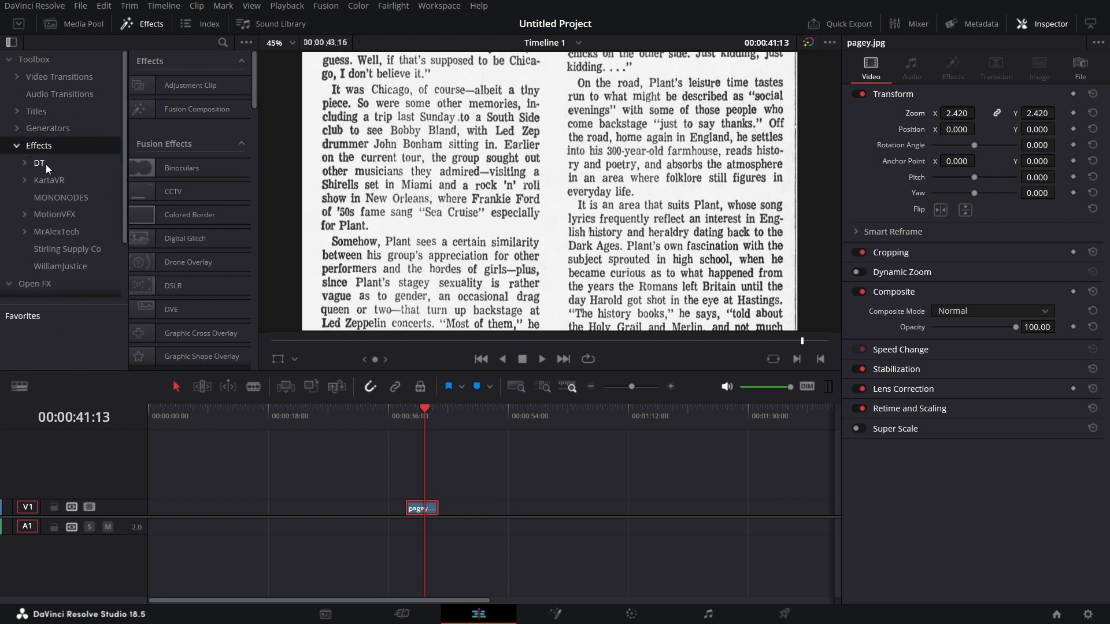
{"action": "left_click", "coordinate": [42, 165]}
{"action": "scroll", "coordinate": [214, 244], "scroll_direction": "down", "scroll_amount": 1}
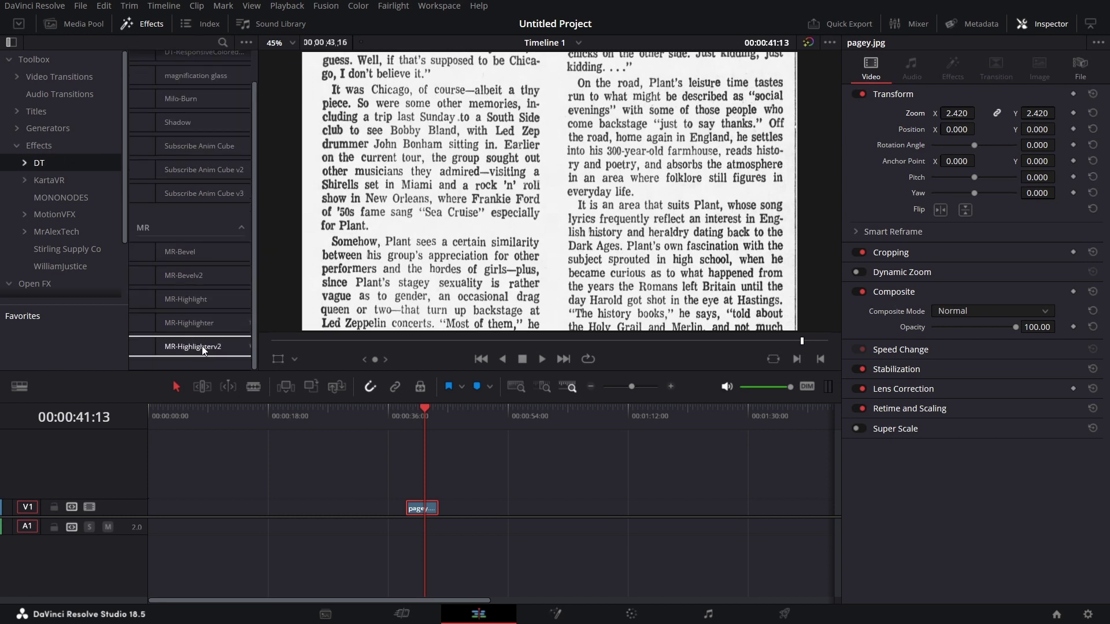
{"action": "left_click_drag", "start_coordinate": [203, 346], "coordinate": [426, 505]}
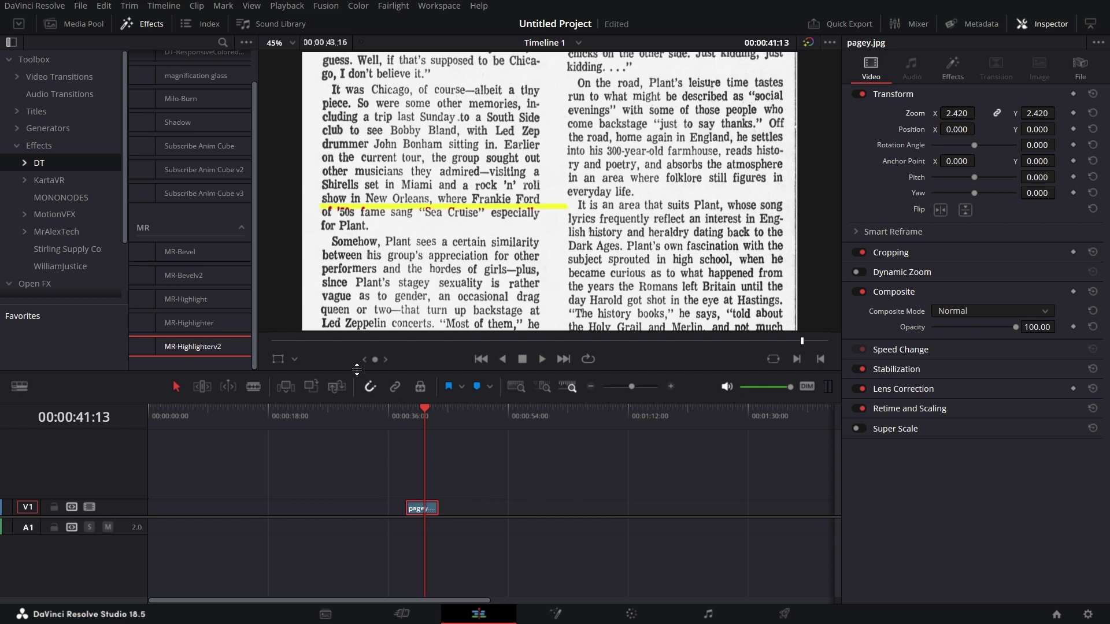
{"action": "left_click", "coordinate": [157, 32]}
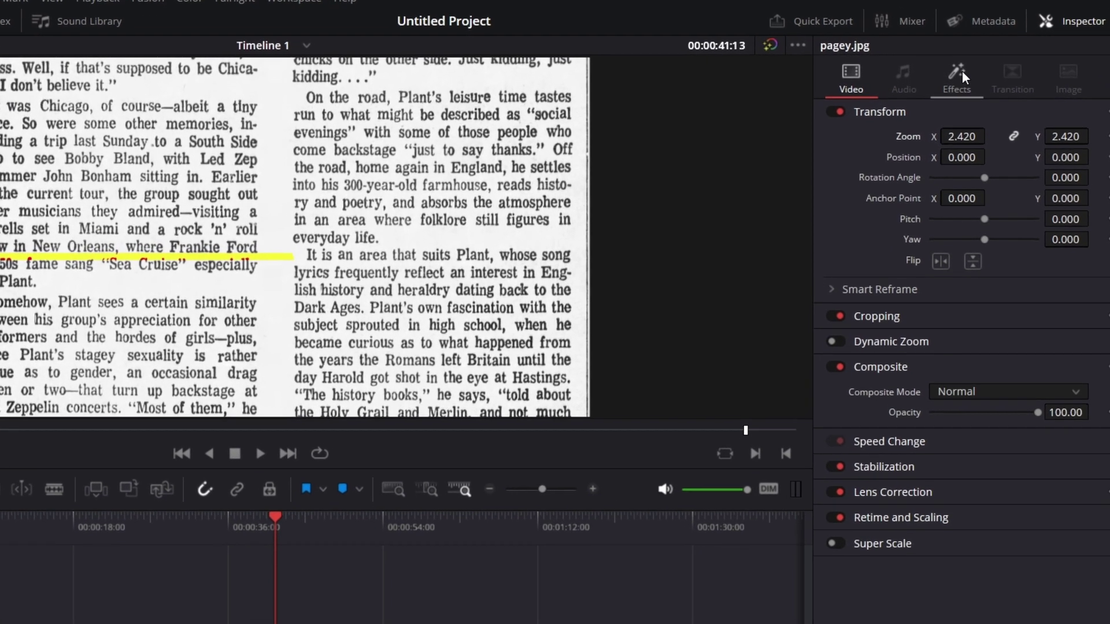
Show the MR-Highlighterv2 settings in the Inspector and collapse all its control groups
{"action": "left_click", "coordinate": [957, 67]}
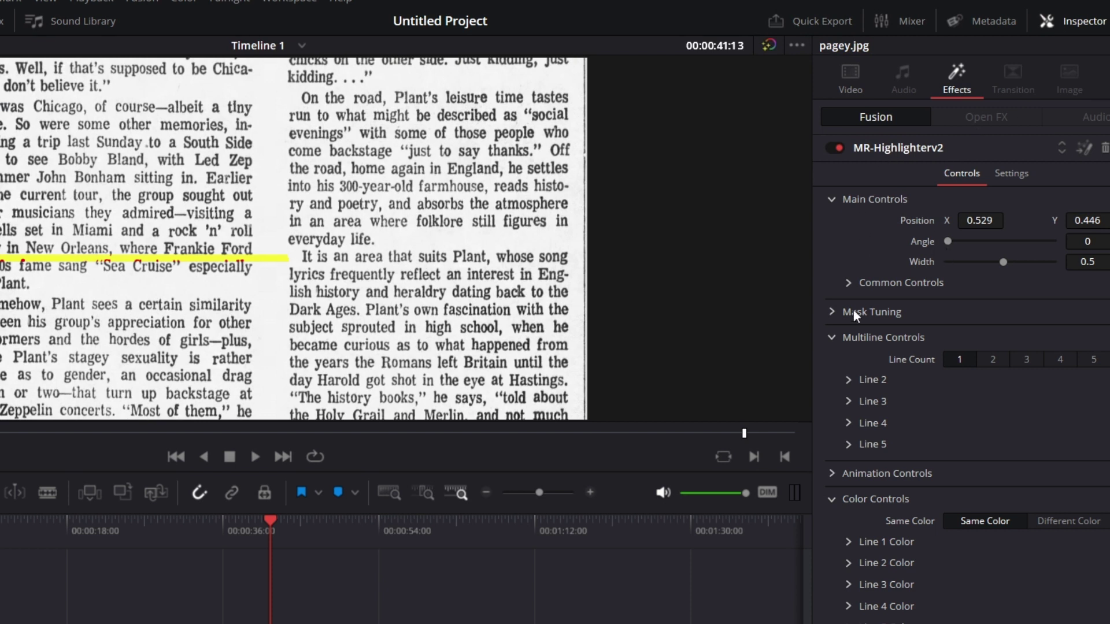
{"action": "left_click", "coordinate": [833, 199]}
{"action": "left_click", "coordinate": [833, 250]}
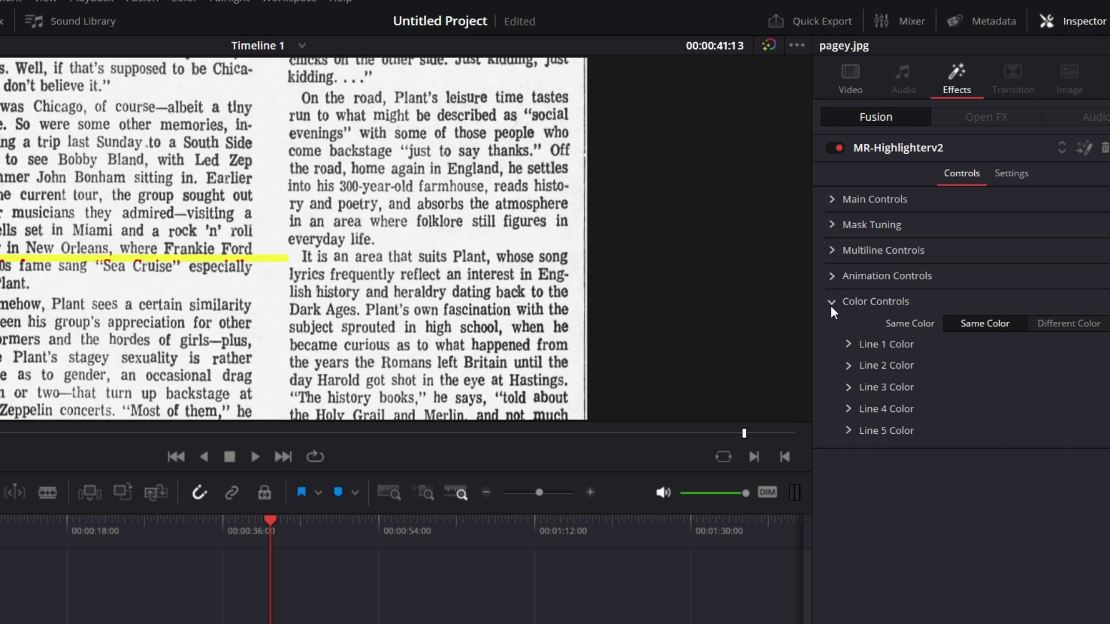
{"action": "left_click", "coordinate": [832, 303]}
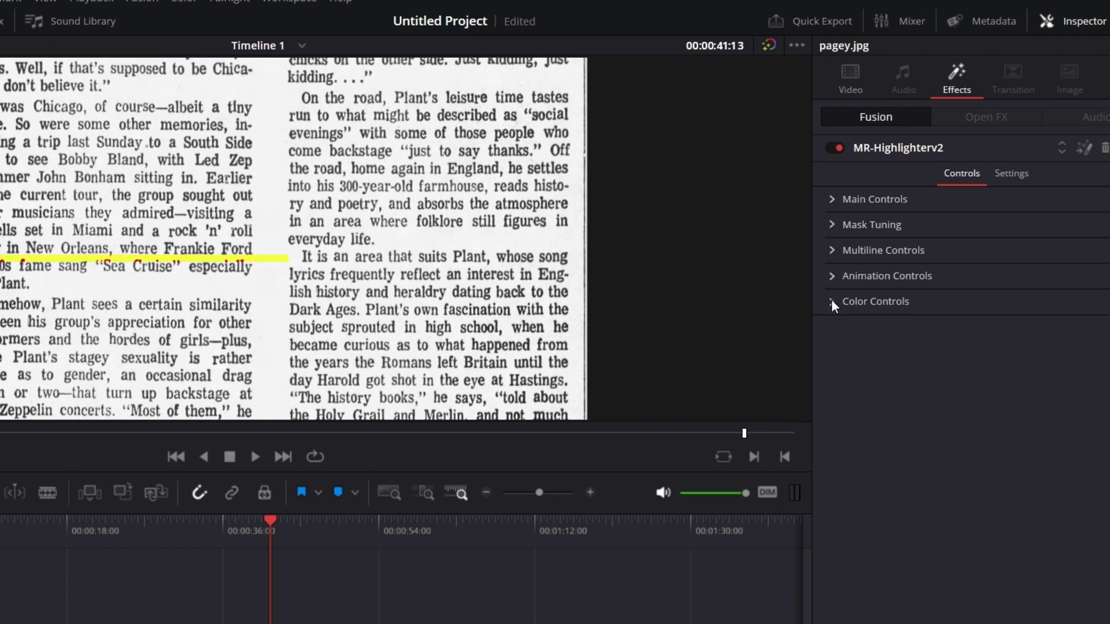
Place the highlight under 'in New Orleans, where Frankie Ford' at 0.559/0.464, angle 0, width 0.4643
{"action": "left_click", "coordinate": [827, 197]}
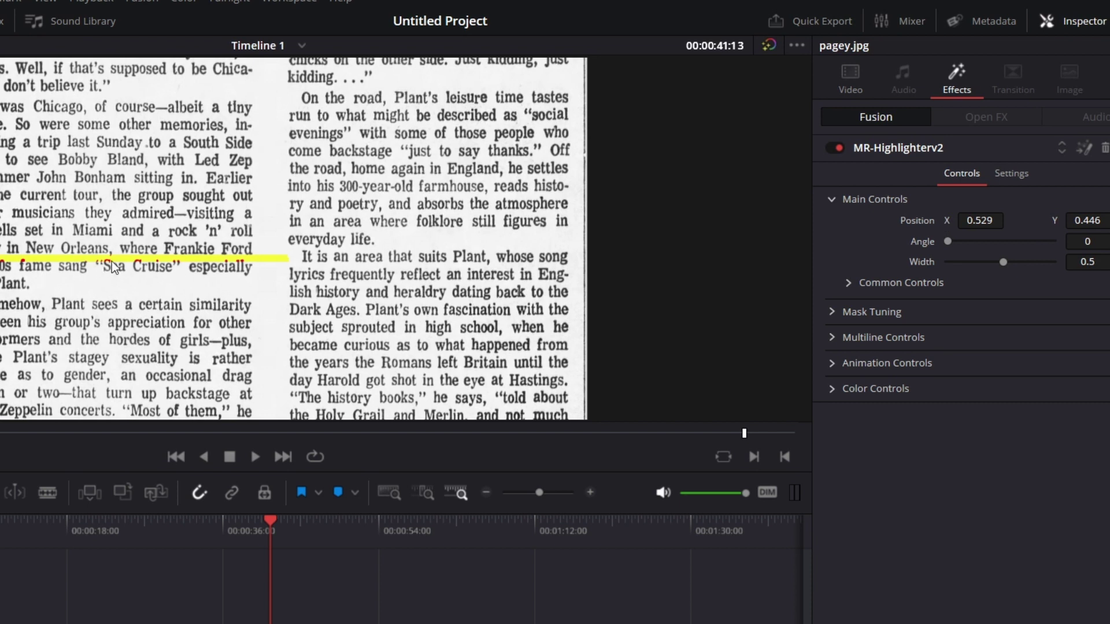
{"action": "left_click_drag", "start_coordinate": [965, 221], "coordinate": [1085, 220]}
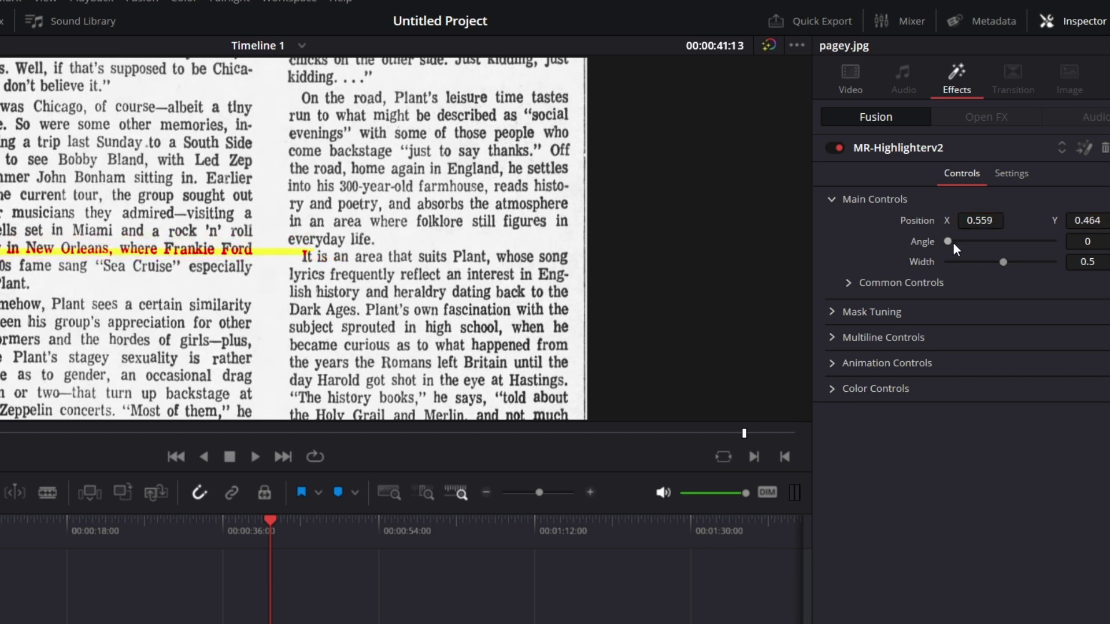
{"action": "left_click_drag", "start_coordinate": [948, 240], "coordinate": [860, 231]}
{"action": "mouse_move", "coordinate": [1003, 262]}
{"action": "left_mouse_down"}
{"action": "mouse_move", "coordinate": [1023, 262]}
{"action": "mouse_move", "coordinate": [998, 268]}
{"action": "left_mouse_up"}
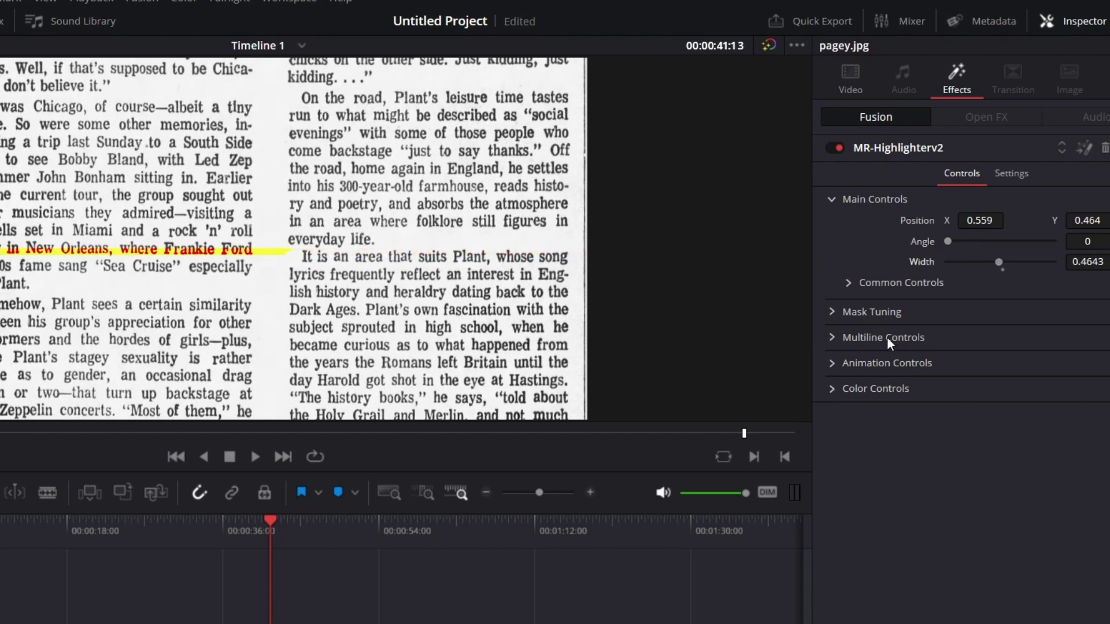
Set the highlight height to 0.0587 and reposition it to 0.513/0.475 over the text line
{"action": "left_click", "coordinate": [848, 283]}
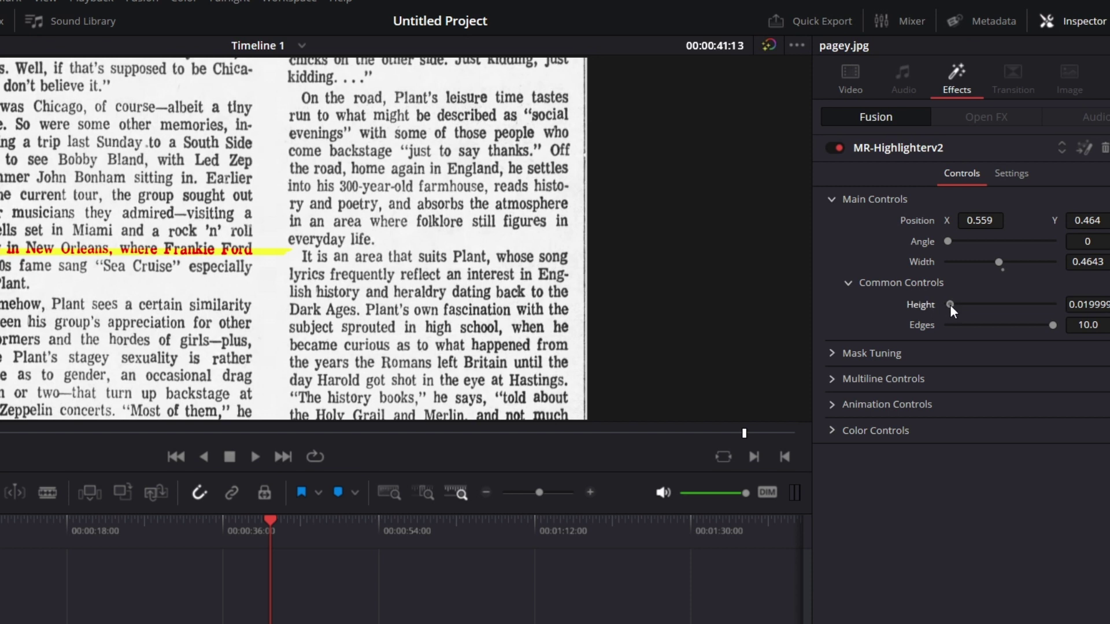
{"action": "left_click_drag", "start_coordinate": [953, 312], "coordinate": [957, 313]}
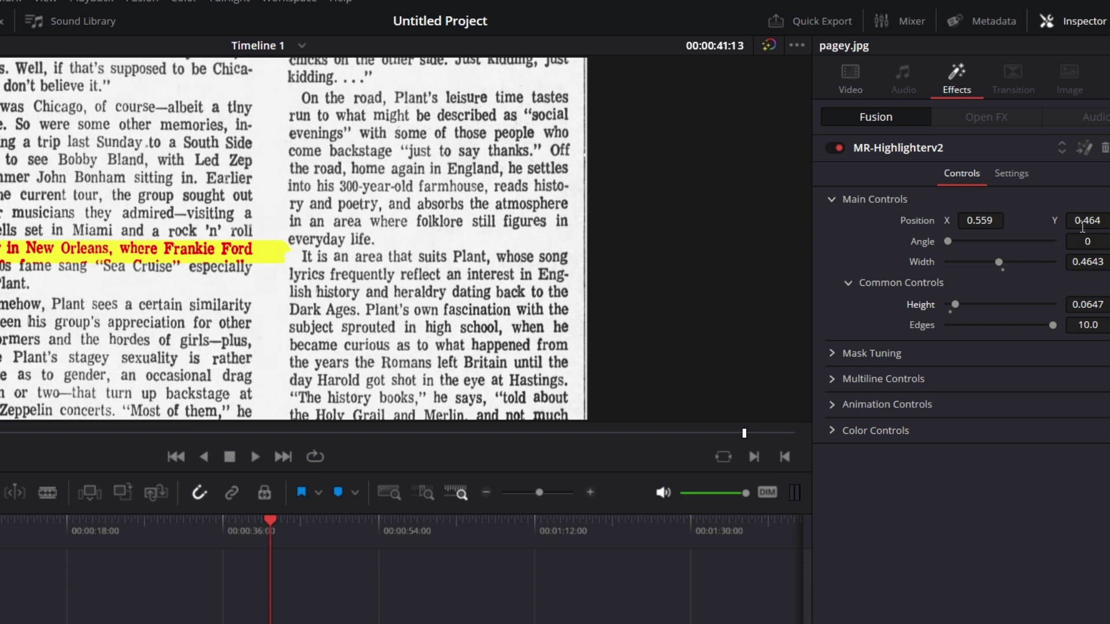
{"action": "left_click_drag", "start_coordinate": [1083, 227], "coordinate": [1083, 226]}
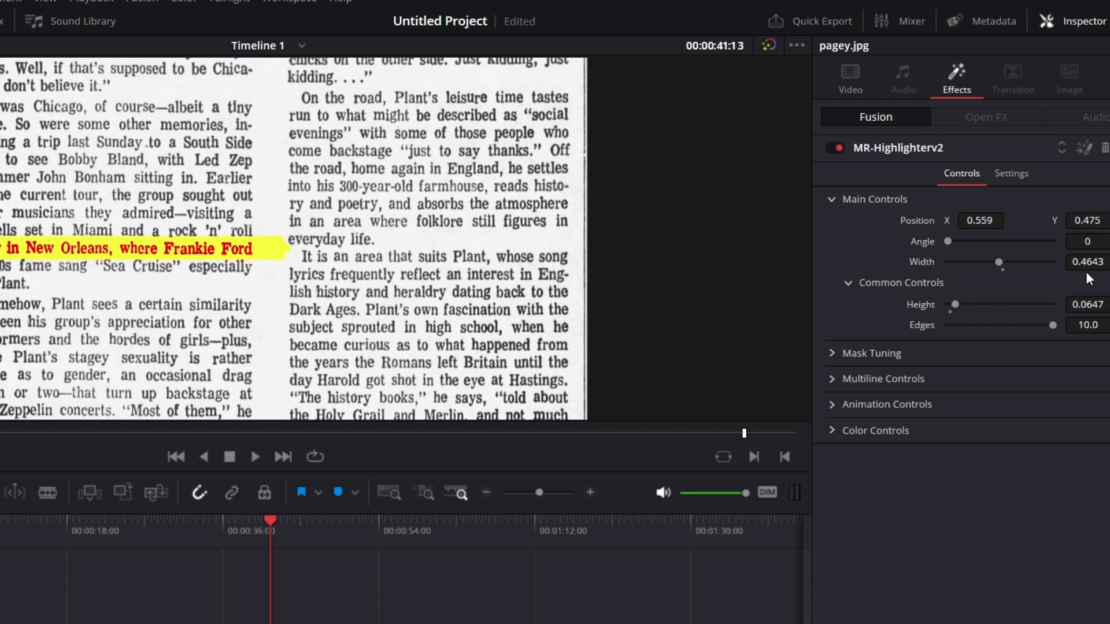
{"action": "left_click_drag", "start_coordinate": [1093, 299], "coordinate": [1084, 299]}
{"action": "left_click_drag", "start_coordinate": [979, 225], "coordinate": [981, 227]}
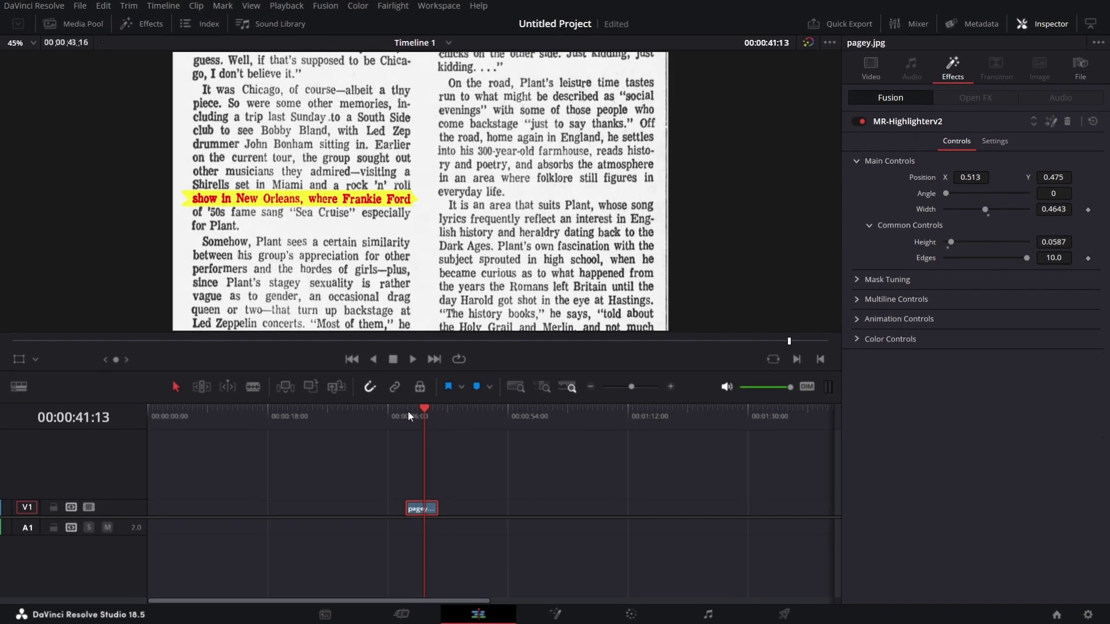
Preview the highlight animation from the start of the clip
{"action": "key", "text": "Up"}
{"action": "left_click", "coordinate": [412, 359]}
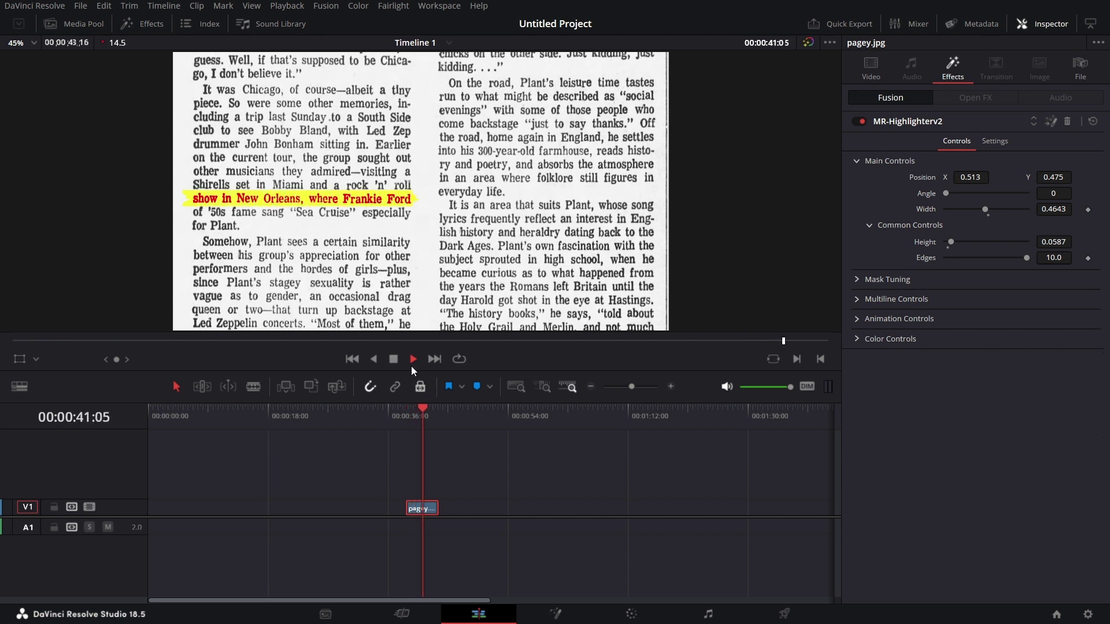
{"action": "left_click", "coordinate": [393, 359]}
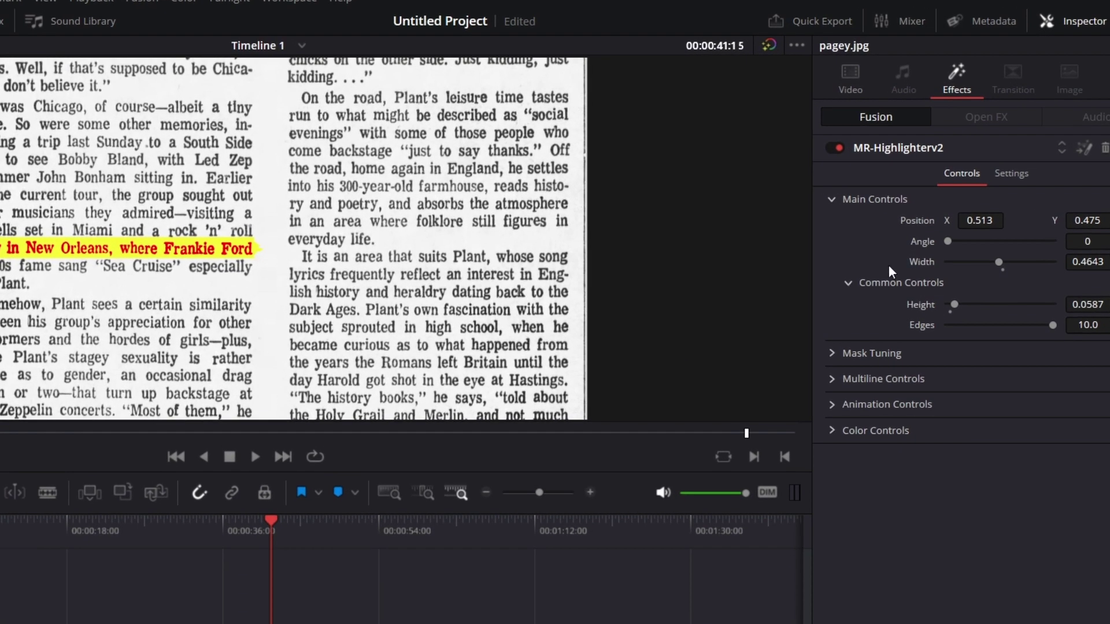
Collapse Common and Main Controls, and check the Mask Tuning Tune value of 0.5
{"action": "left_click", "coordinate": [848, 284]}
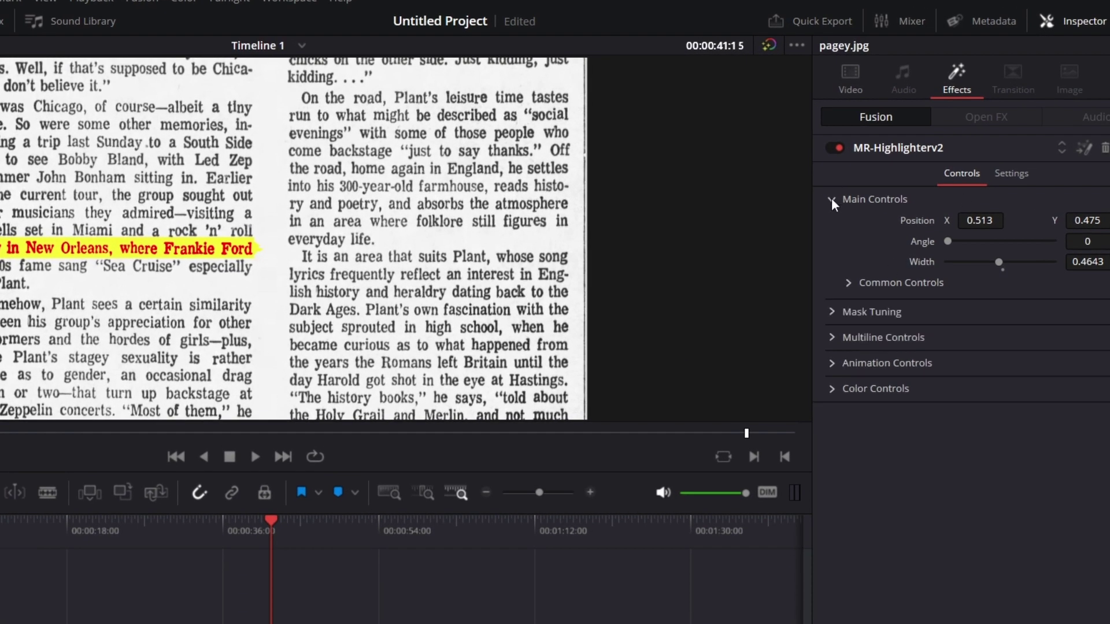
{"action": "left_click", "coordinate": [831, 199]}
{"action": "left_click", "coordinate": [833, 225]}
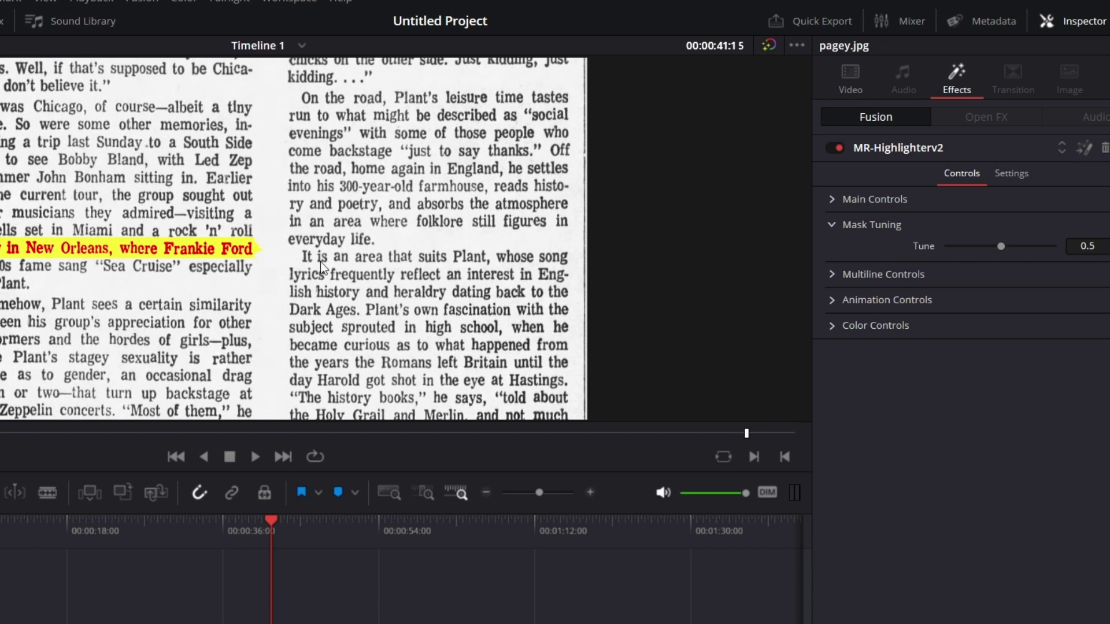
{"action": "left_click", "coordinate": [832, 225]}
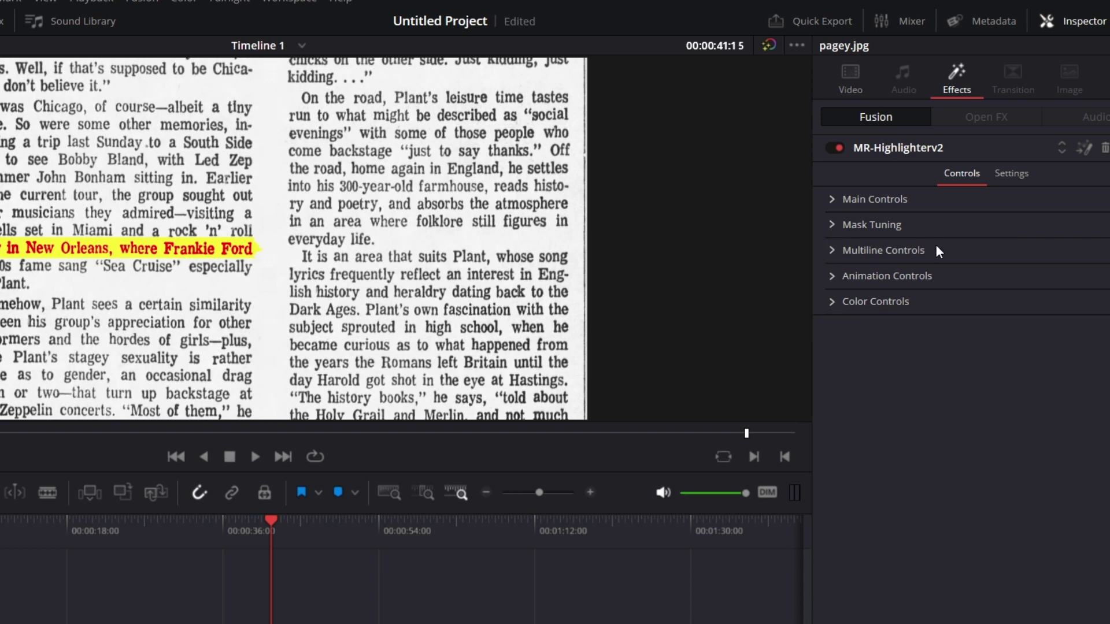
Set Line Count to 2 and place Line 2 over 'musicians' at 0.59/0.571, angle 0, width 0.1056
{"action": "left_click", "coordinate": [832, 251]}
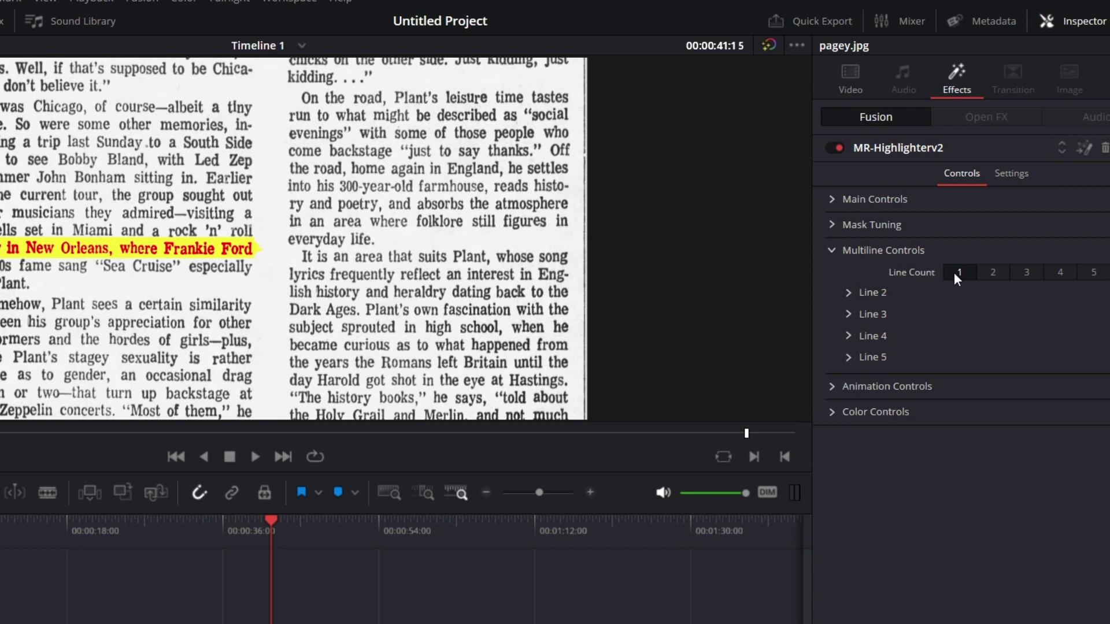
{"action": "left_click", "coordinate": [997, 276]}
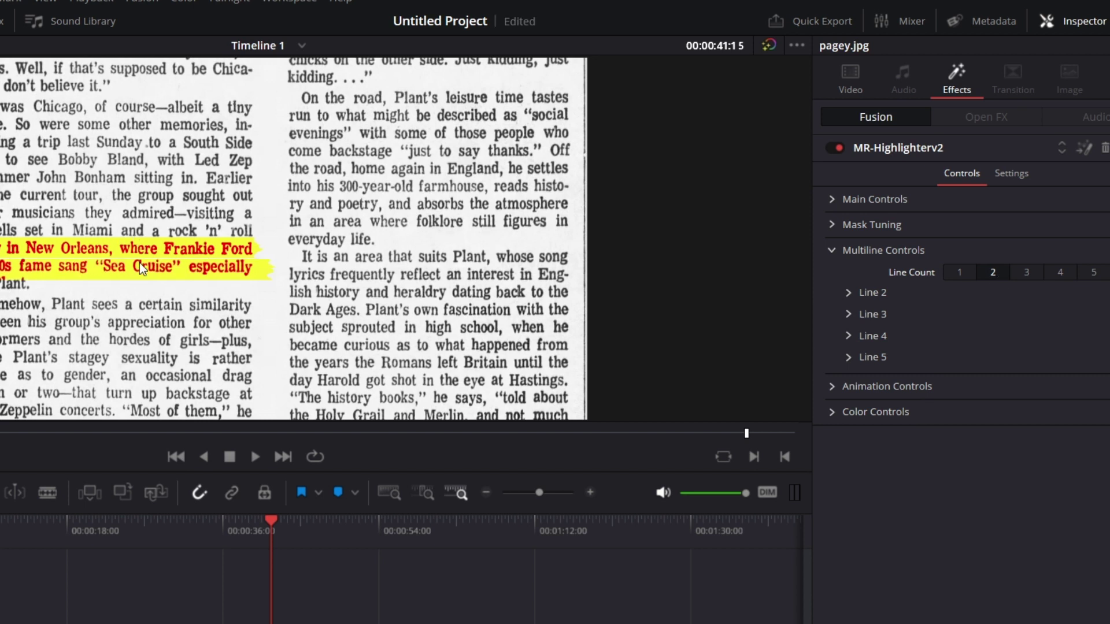
{"action": "left_click", "coordinate": [848, 293]}
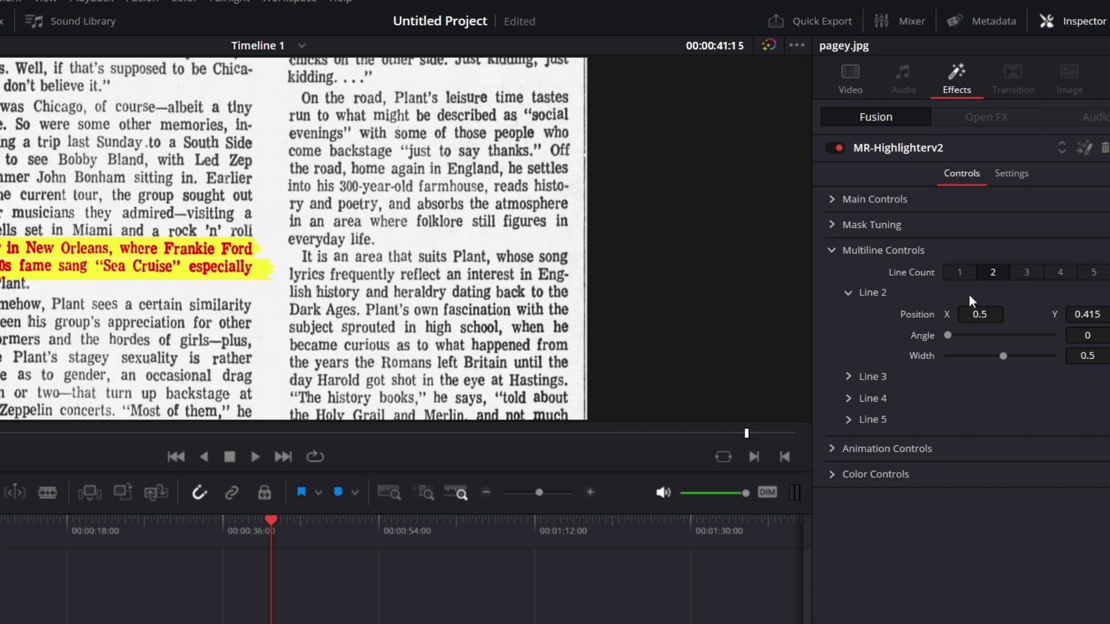
{"action": "left_click_drag", "start_coordinate": [977, 318], "coordinate": [1000, 318]}
{"action": "left_click_drag", "start_coordinate": [1081, 321], "coordinate": [1099, 322]}
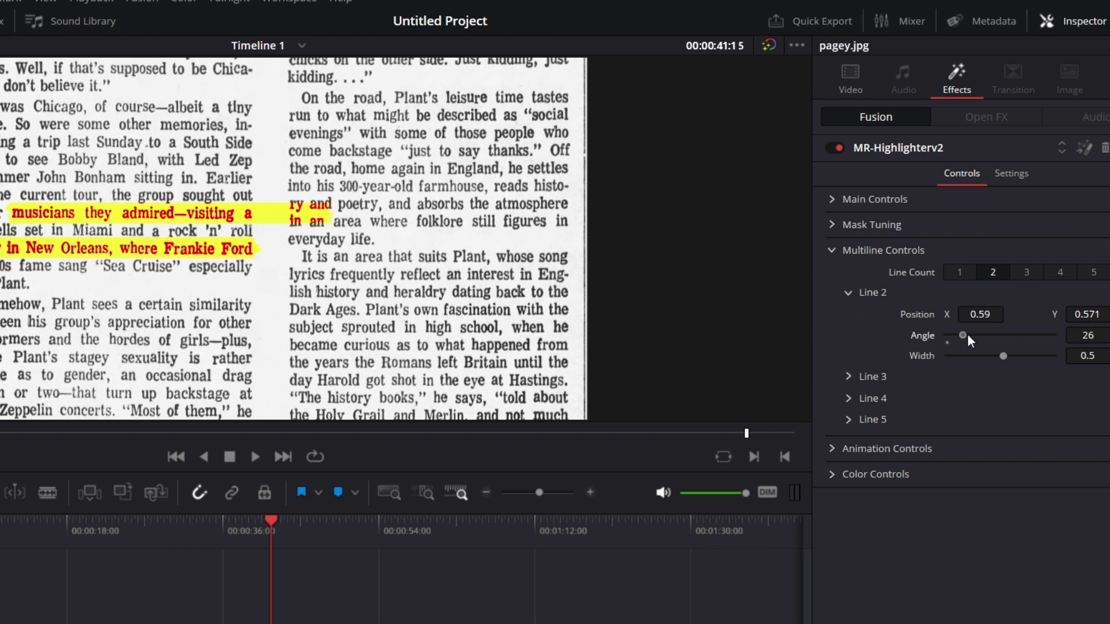
{"action": "left_click_drag", "start_coordinate": [966, 334], "coordinate": [917, 338]}
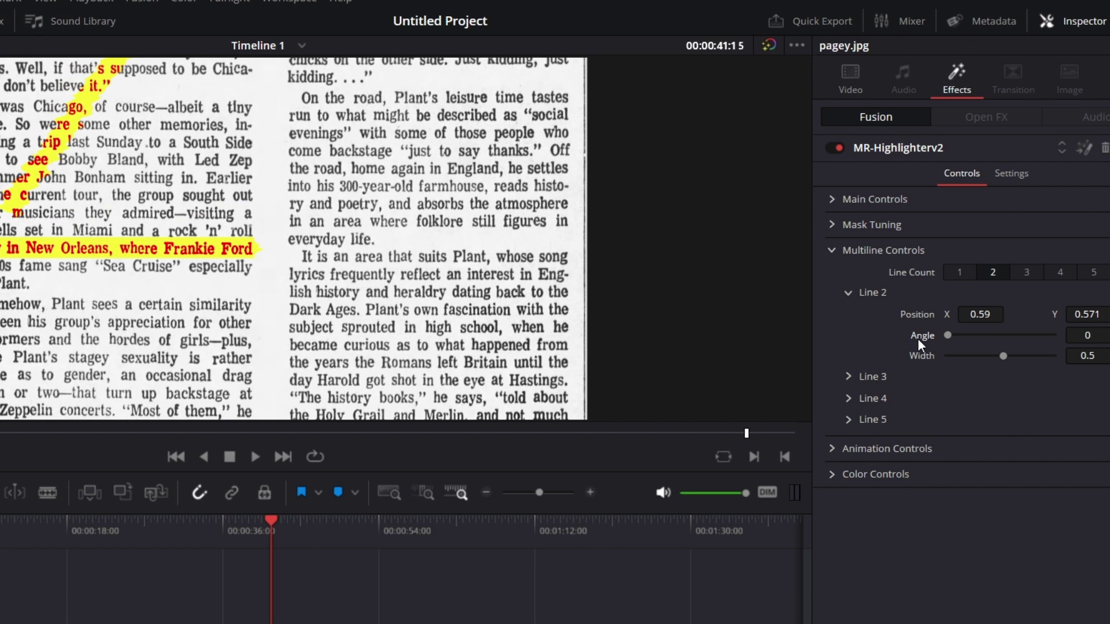
{"action": "left_click_drag", "start_coordinate": [1005, 358], "coordinate": [962, 358]}
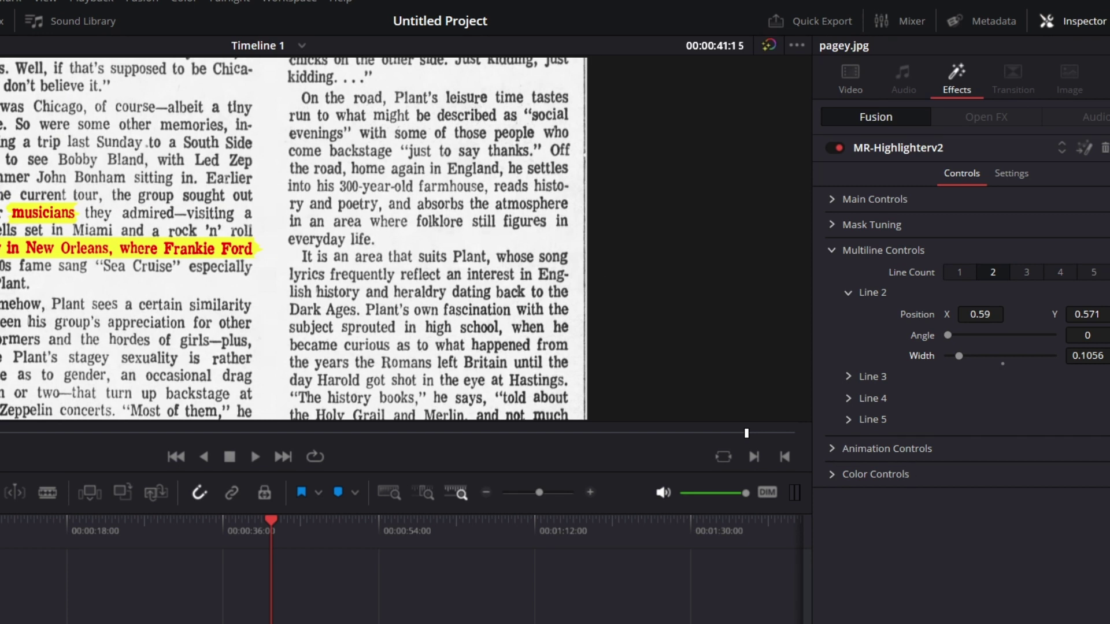
Preview both highlights animating in from the start of the highlight clip
{"action": "left_click", "coordinate": [246, 530]}
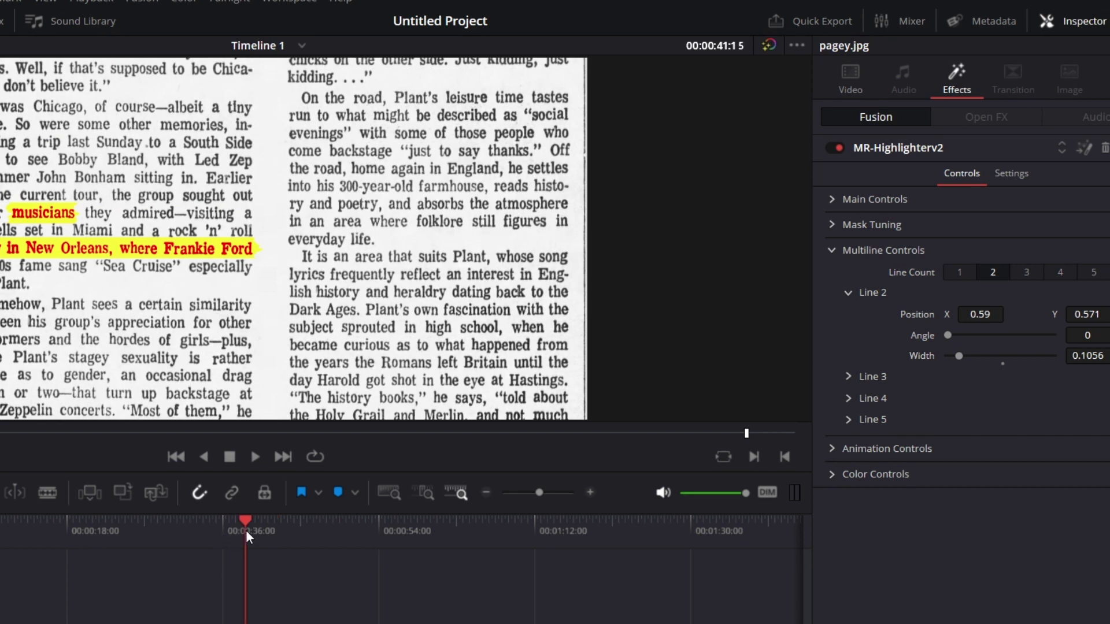
{"action": "left_click", "coordinate": [255, 457]}
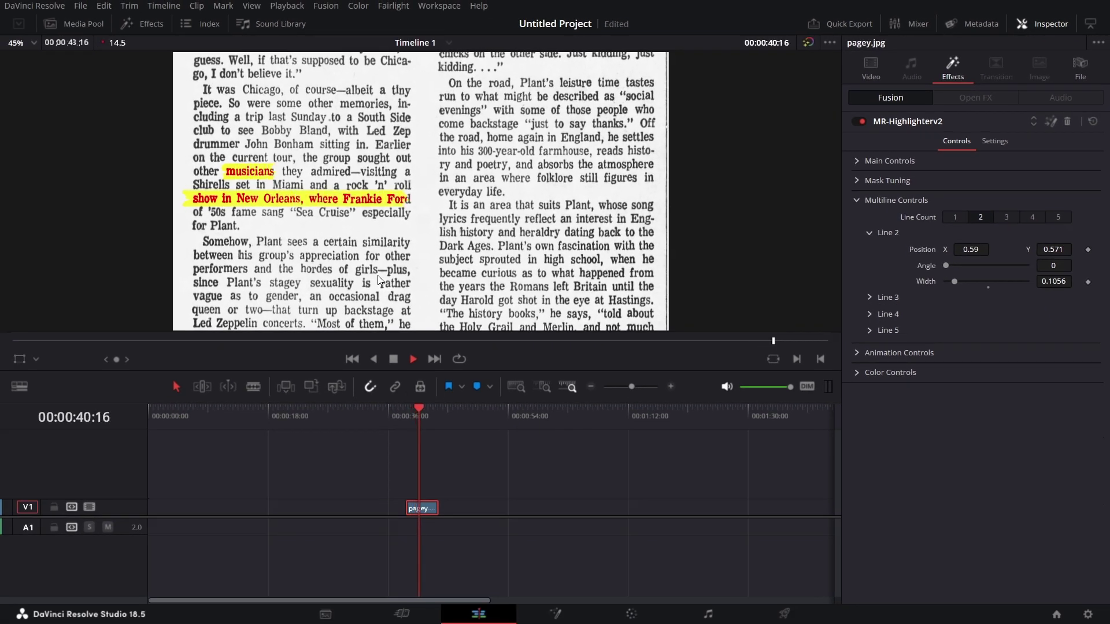
{"action": "left_click", "coordinate": [394, 360]}
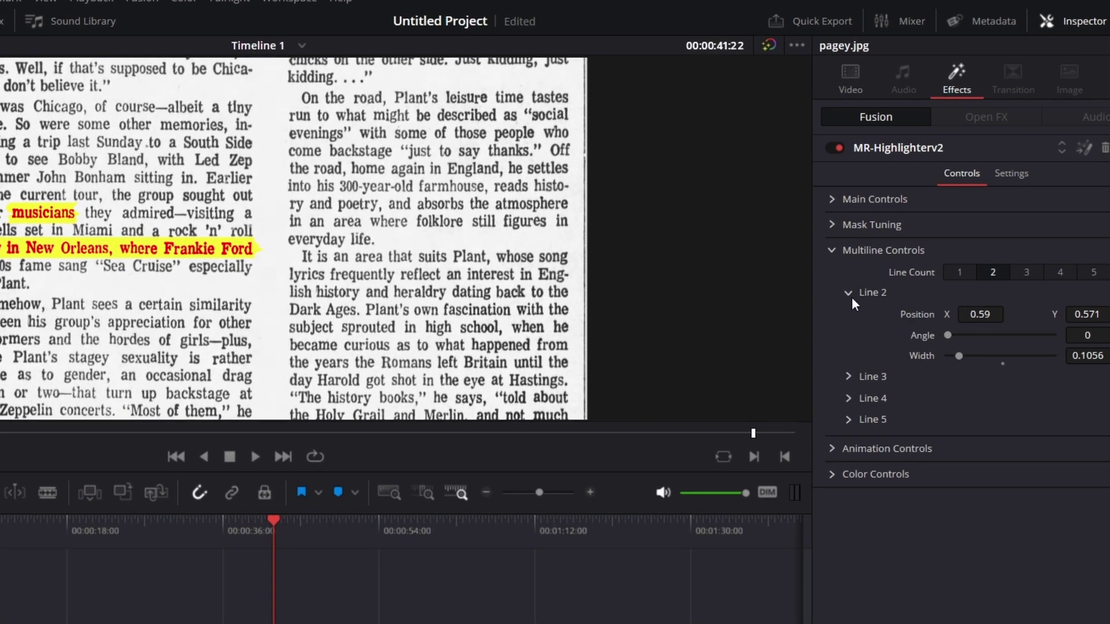
Collapse the Line 2 and Line 3 position settings in Multiline Controls
{"action": "left_click", "coordinate": [855, 374]}
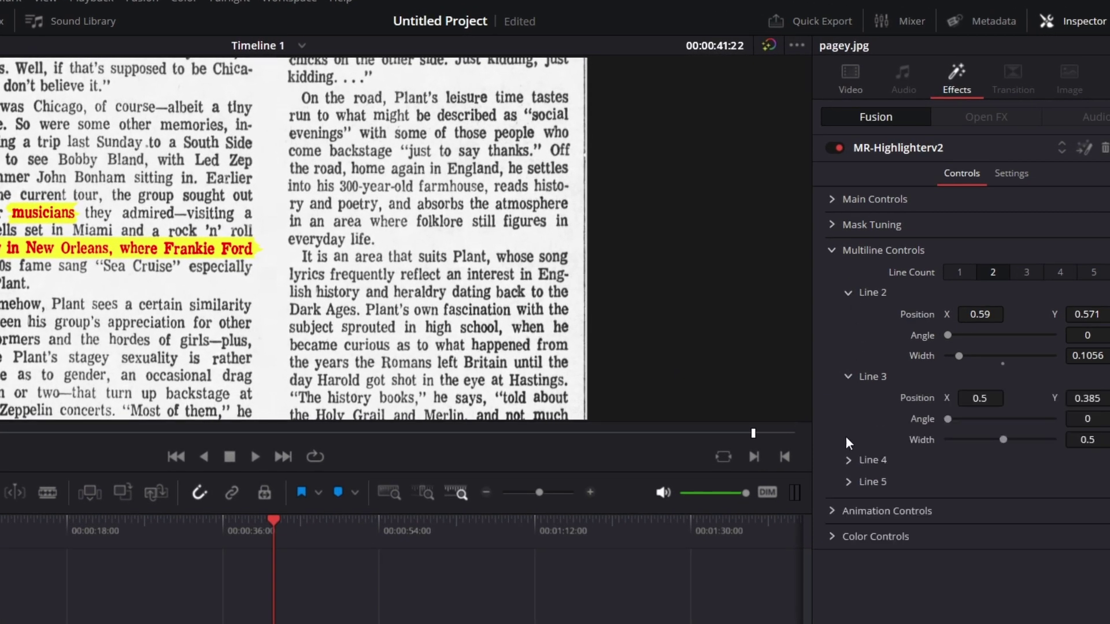
{"action": "left_click", "coordinate": [849, 377]}
{"action": "left_click", "coordinate": [849, 294]}
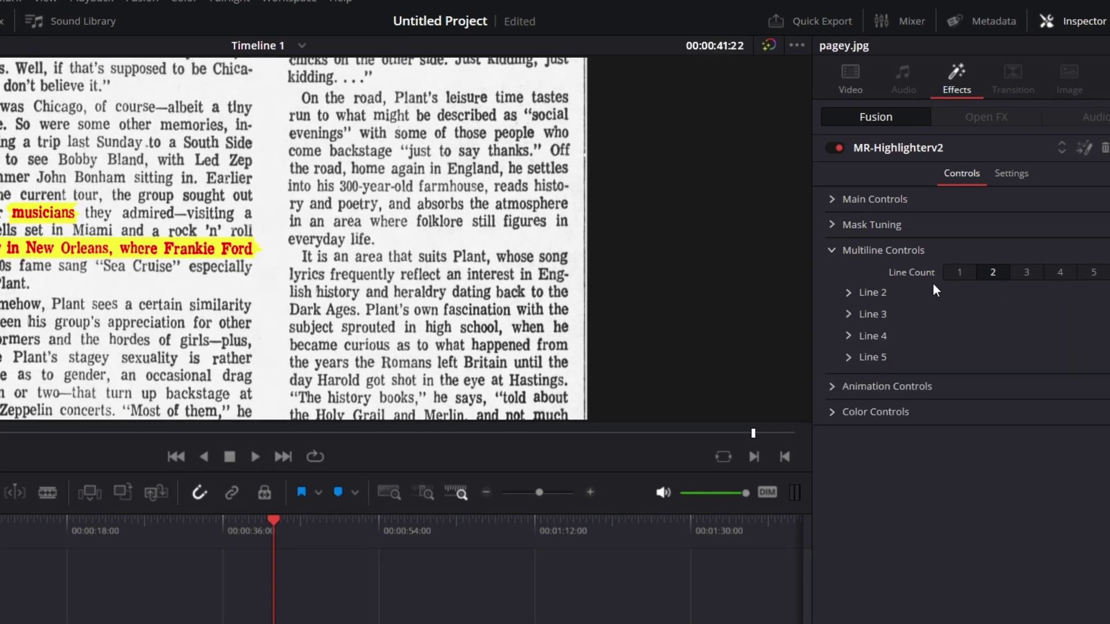
Shorten the Anim Length in Animation Controls from 0.5 to 0.2283
{"action": "left_click", "coordinate": [831, 387]}
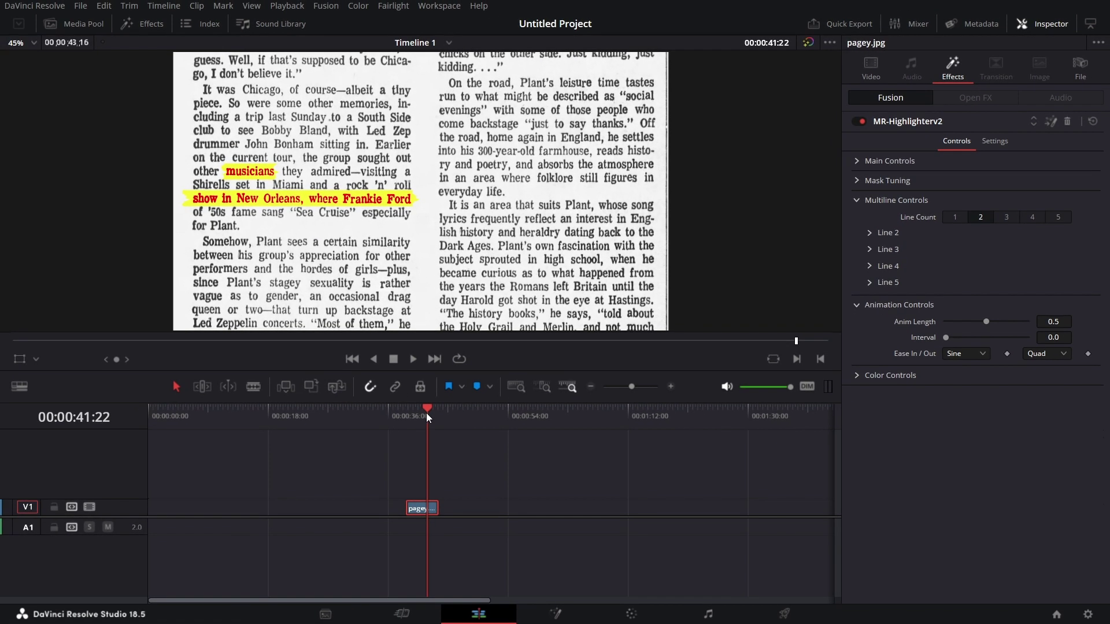
{"action": "left_click", "coordinate": [273, 527]}
{"action": "mouse_move", "coordinate": [428, 413]}
{"action": "left_mouse_down"}
{"action": "mouse_move", "coordinate": [406, 414]}
{"action": "mouse_move", "coordinate": [426, 412]}
{"action": "left_mouse_up"}
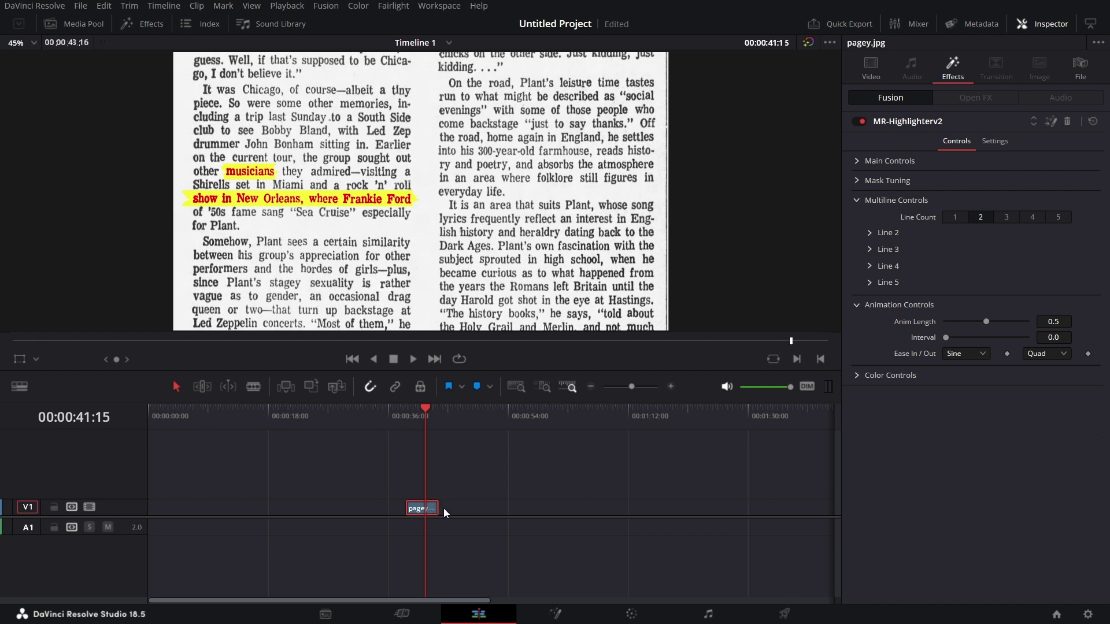
{"action": "left_click_drag", "start_coordinate": [988, 322], "coordinate": [964, 321]}
Replay the faster highlight animation from the clip start
{"action": "left_click_drag", "start_coordinate": [425, 411], "coordinate": [407, 414]}
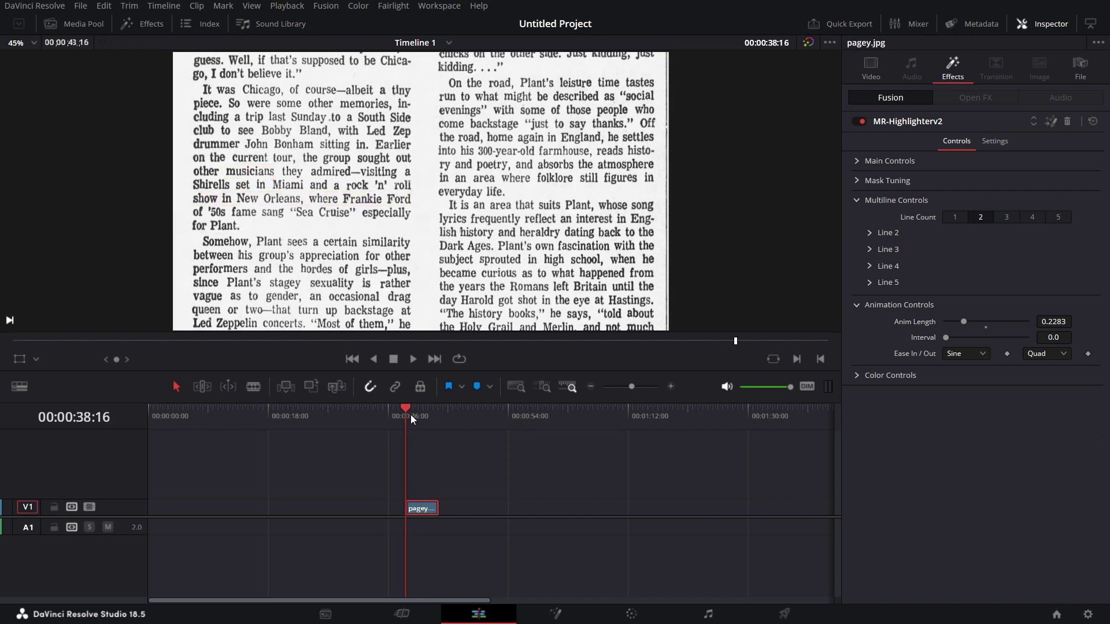
{"action": "left_click", "coordinate": [414, 359]}
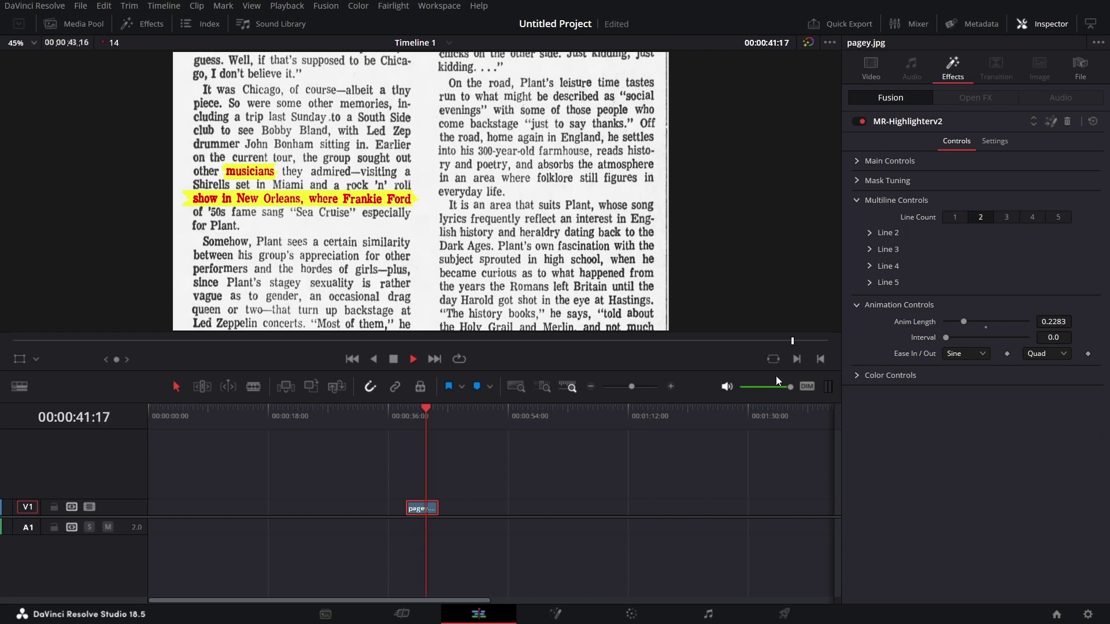
{"action": "left_click", "coordinate": [394, 361]}
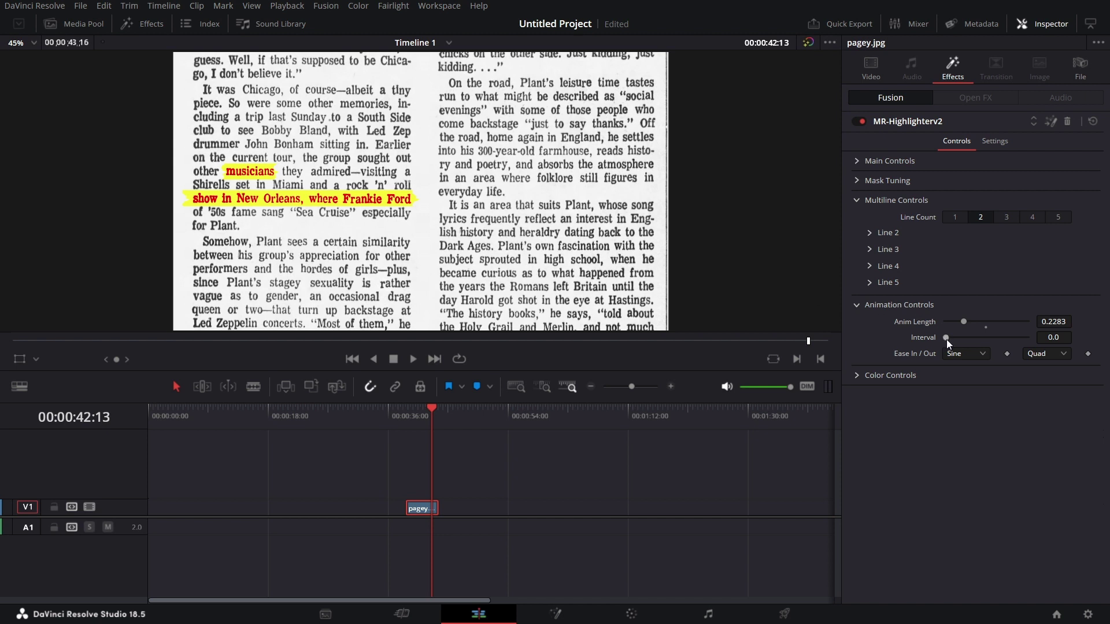
Set the Interval to 1.26 and replay from 38:16 to check the staggered highlights
{"action": "left_click_drag", "start_coordinate": [947, 340], "coordinate": [957, 339]}
{"action": "left_click", "coordinate": [408, 416]}
{"action": "left_click", "coordinate": [413, 359]}
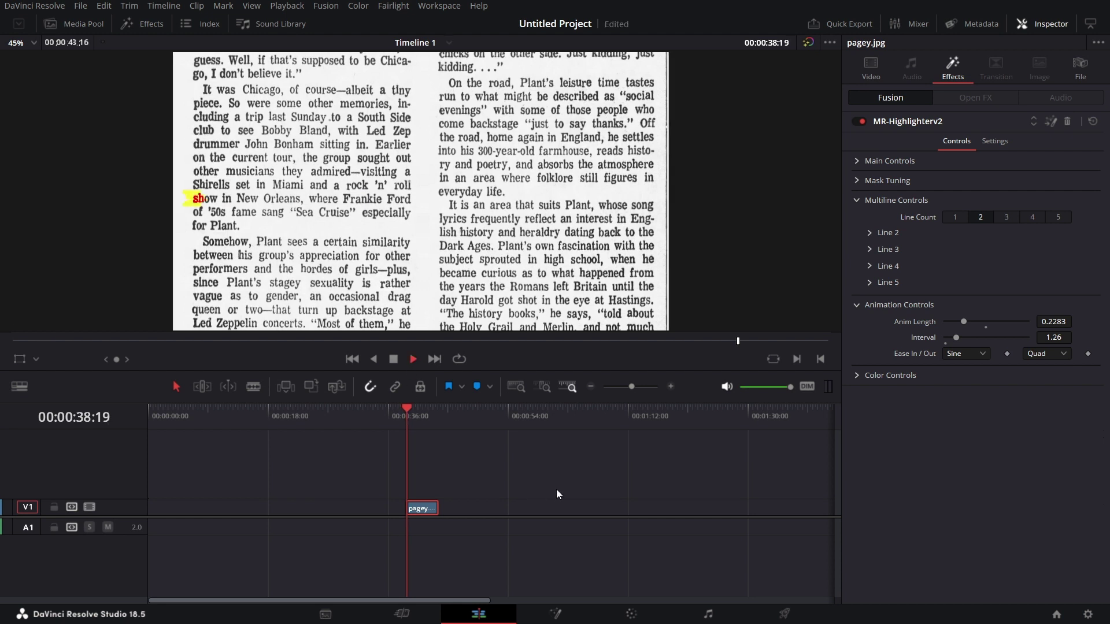
{"action": "left_click", "coordinate": [407, 430]}
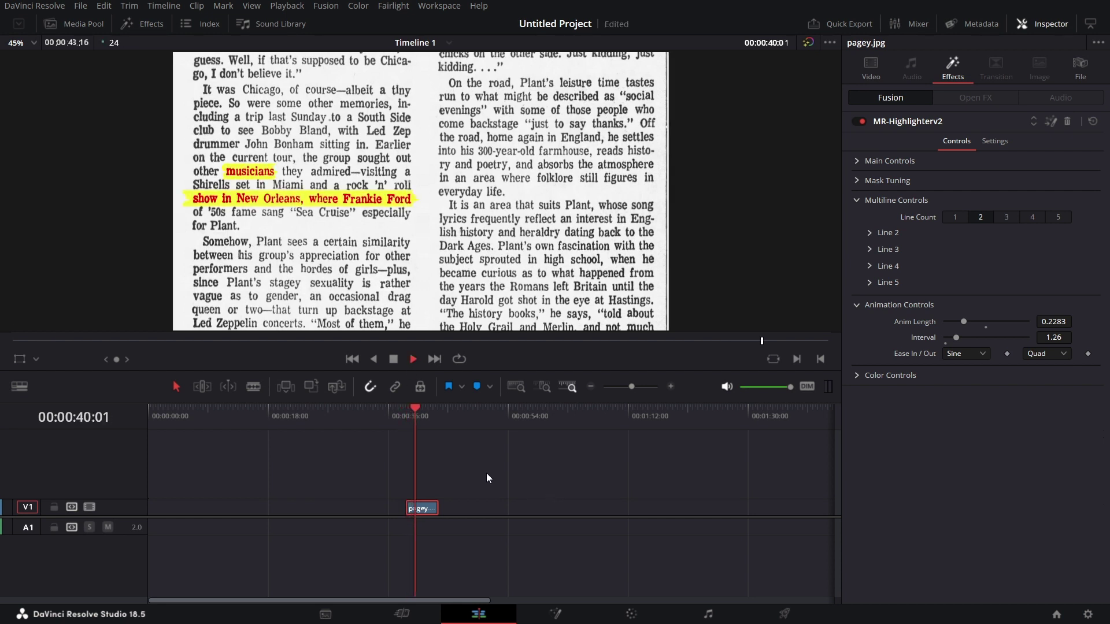
{"action": "left_click", "coordinate": [394, 359]}
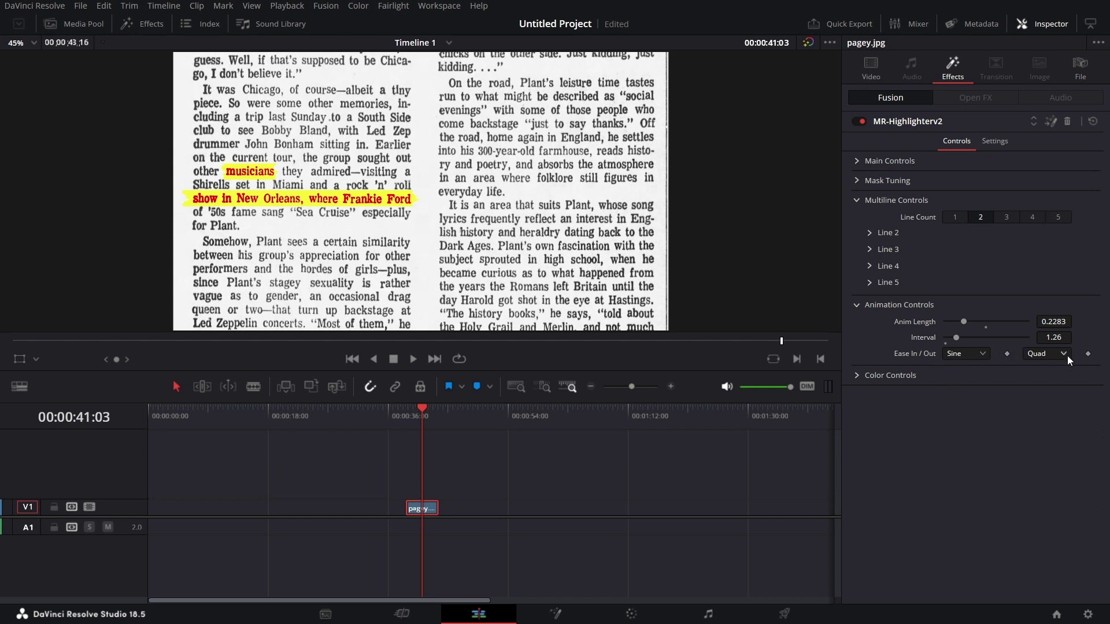
Switch the highlighter's Color Controls to Different Color per line and expand Line 2 Color
{"action": "left_click", "coordinate": [857, 306]}
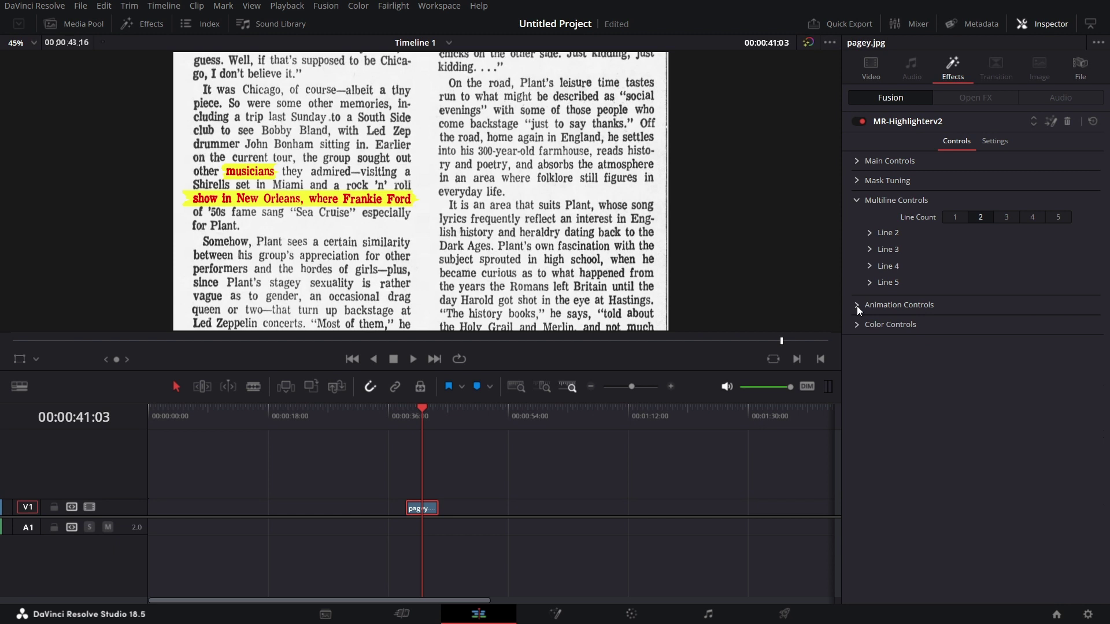
{"action": "left_click", "coordinate": [858, 325]}
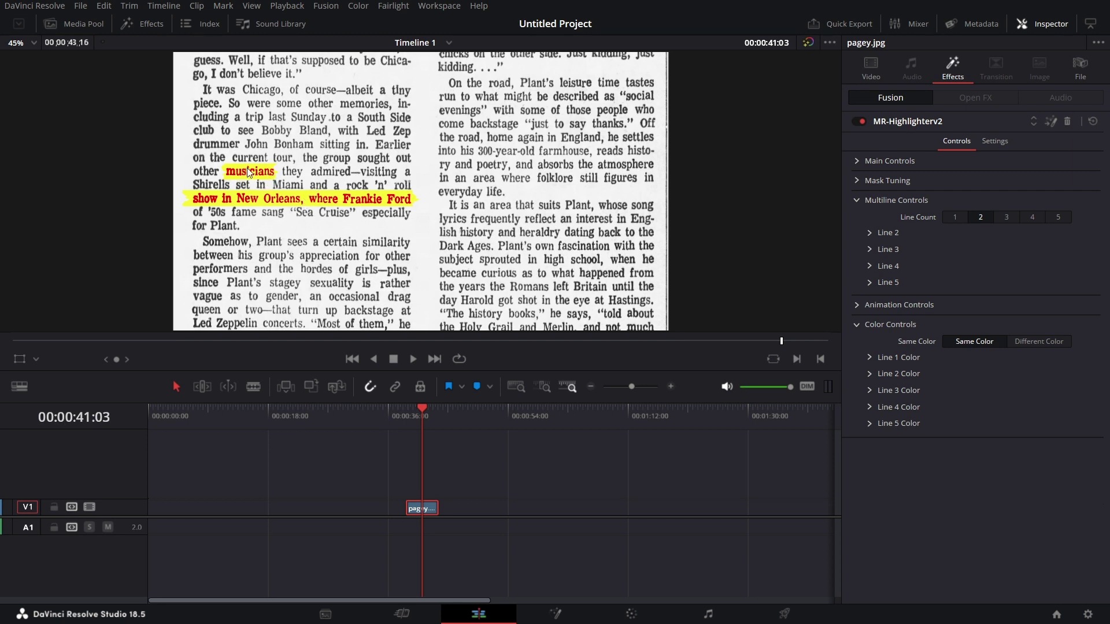
{"action": "left_click", "coordinate": [1040, 342]}
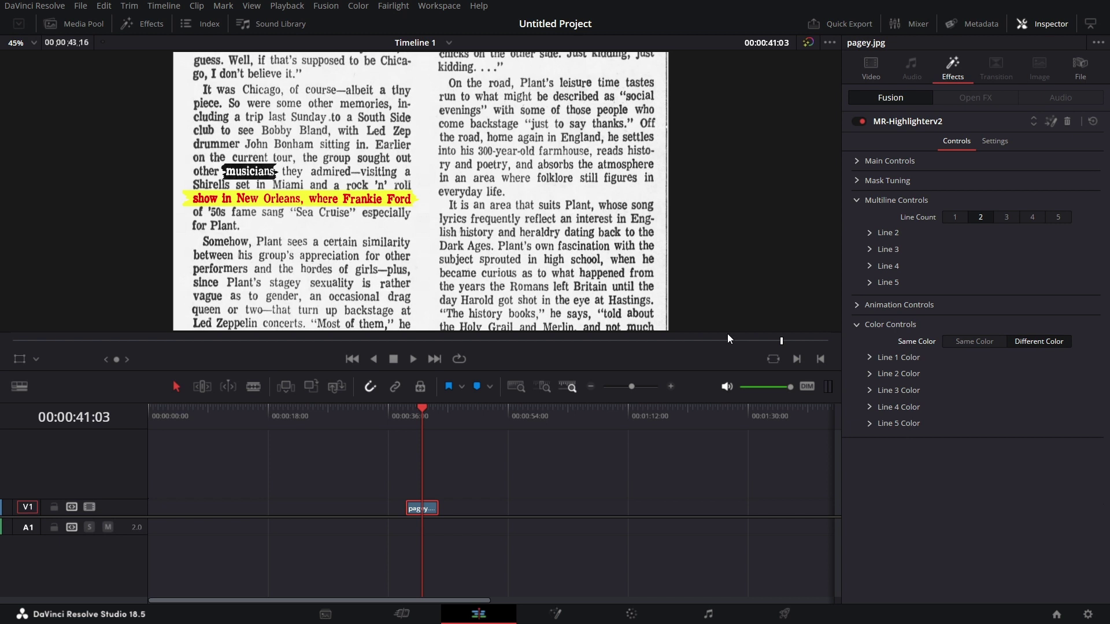
{"action": "left_click", "coordinate": [869, 358]}
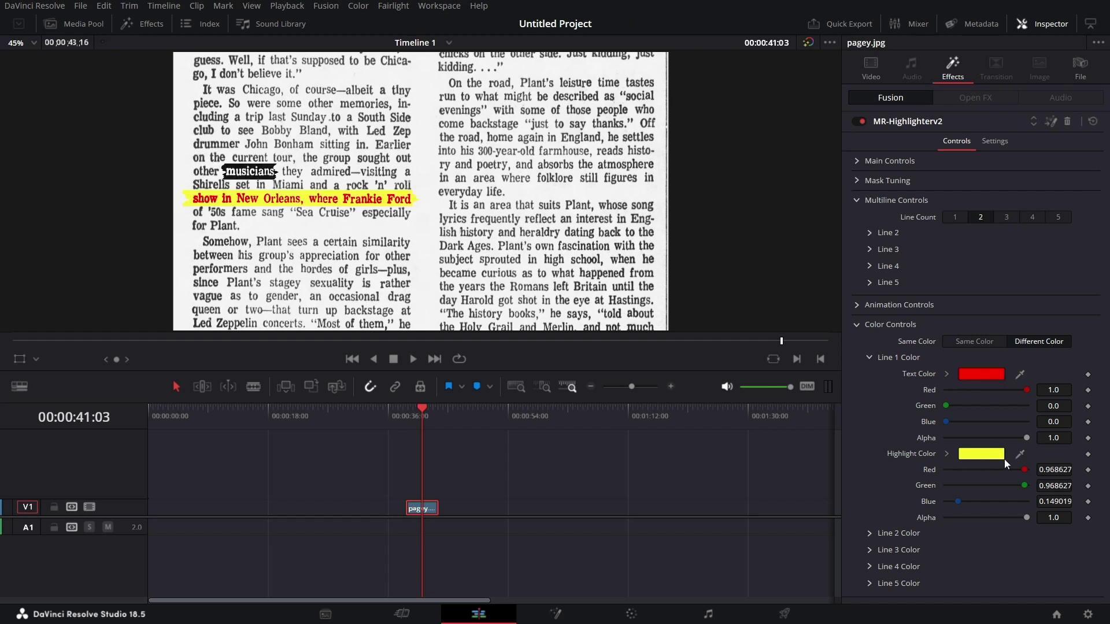
{"action": "left_click", "coordinate": [867, 357]}
{"action": "left_click", "coordinate": [868, 374]}
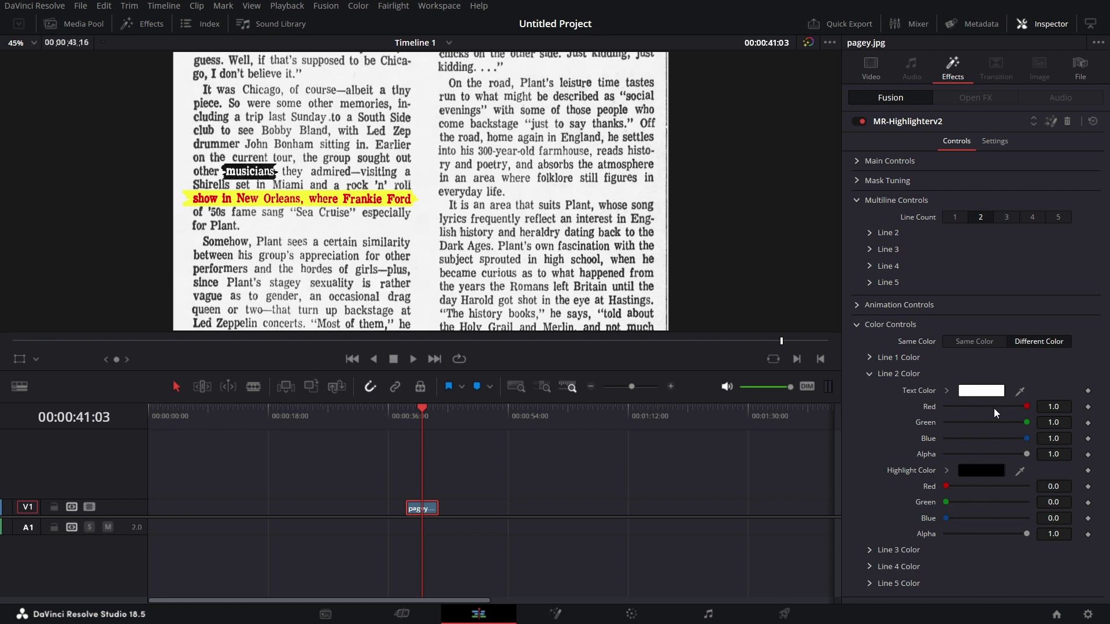
Give line 2 a pink text colour
{"action": "left_click", "coordinate": [976, 393]}
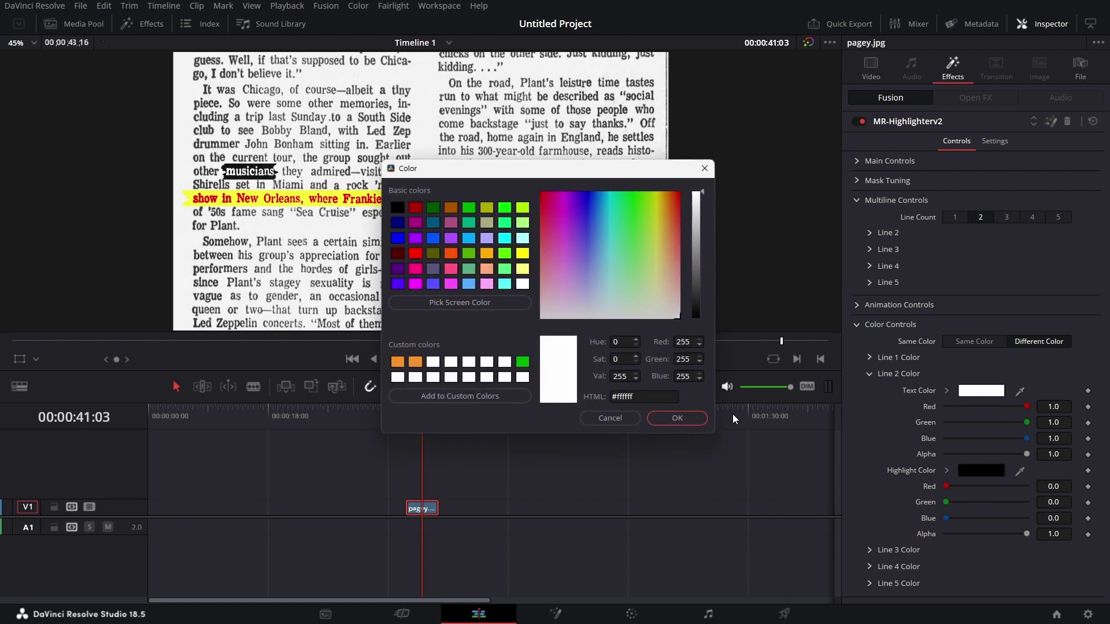
{"action": "left_click_drag", "start_coordinate": [564, 207], "coordinate": [563, 249]}
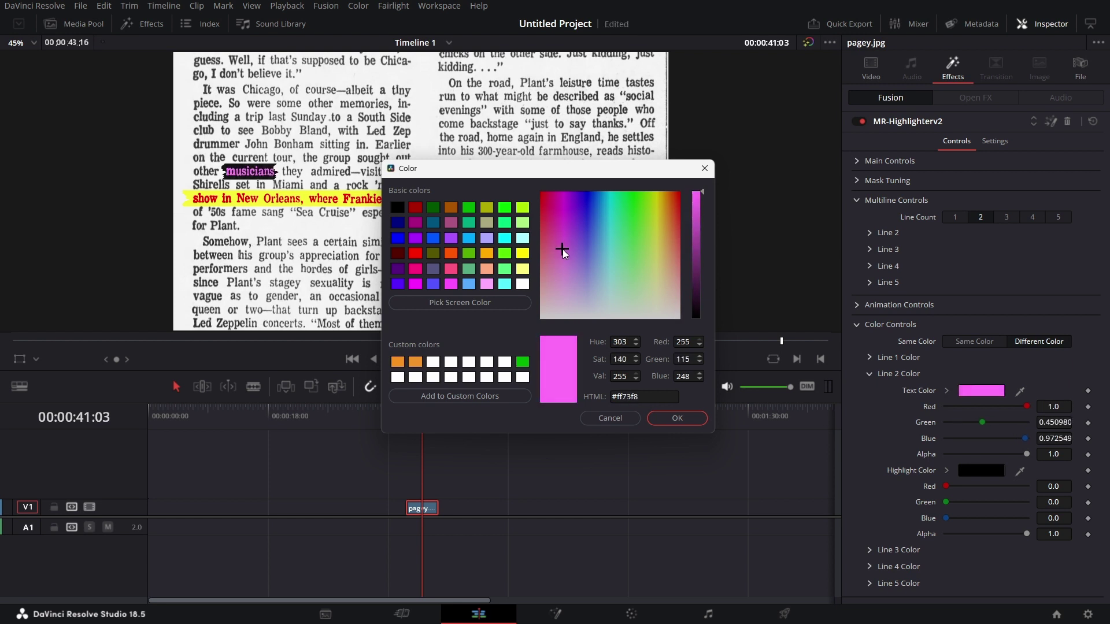
{"action": "left_click", "coordinate": [674, 418]}
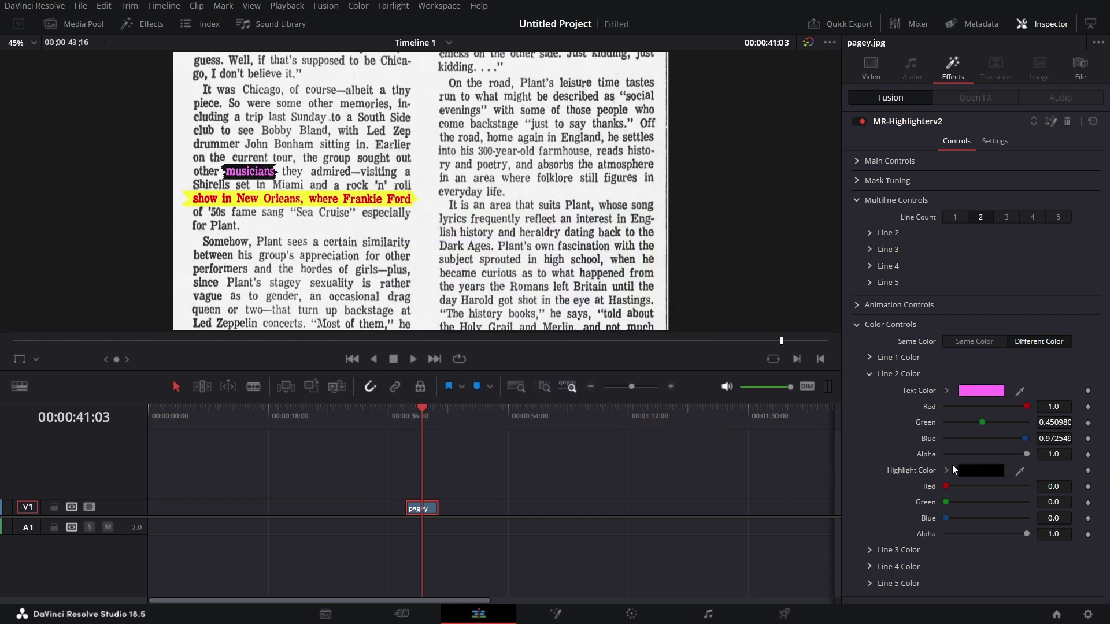
Set line 2's highlight colour to bright yellow #f8f005
{"action": "left_click", "coordinate": [983, 470]}
{"action": "left_click_drag", "start_coordinate": [545, 210], "coordinate": [536, 237]}
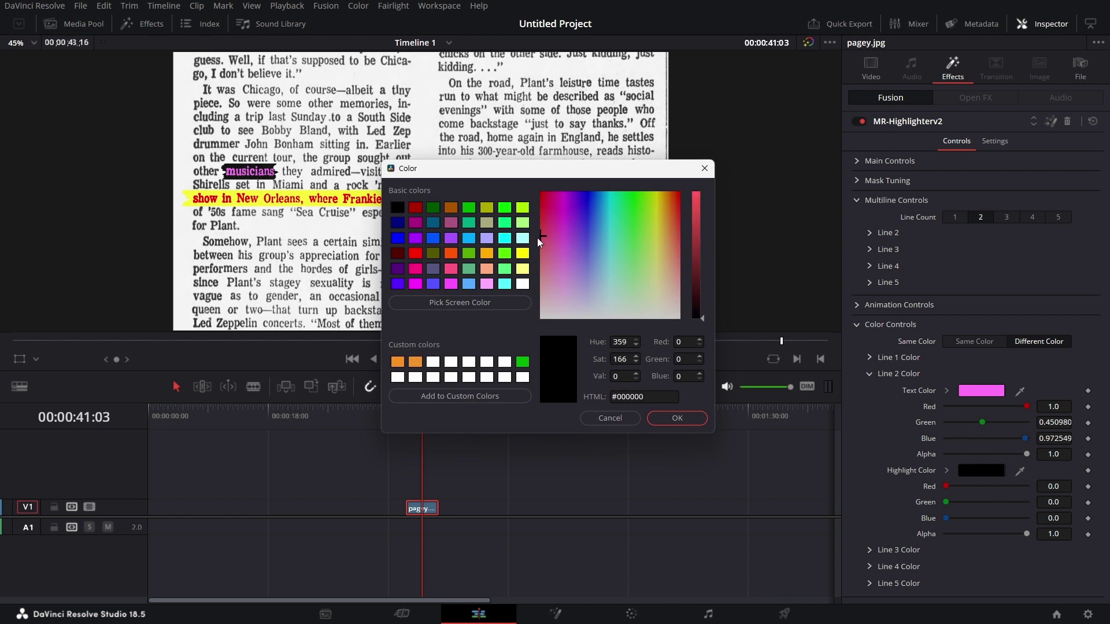
{"action": "left_click", "coordinate": [694, 245]}
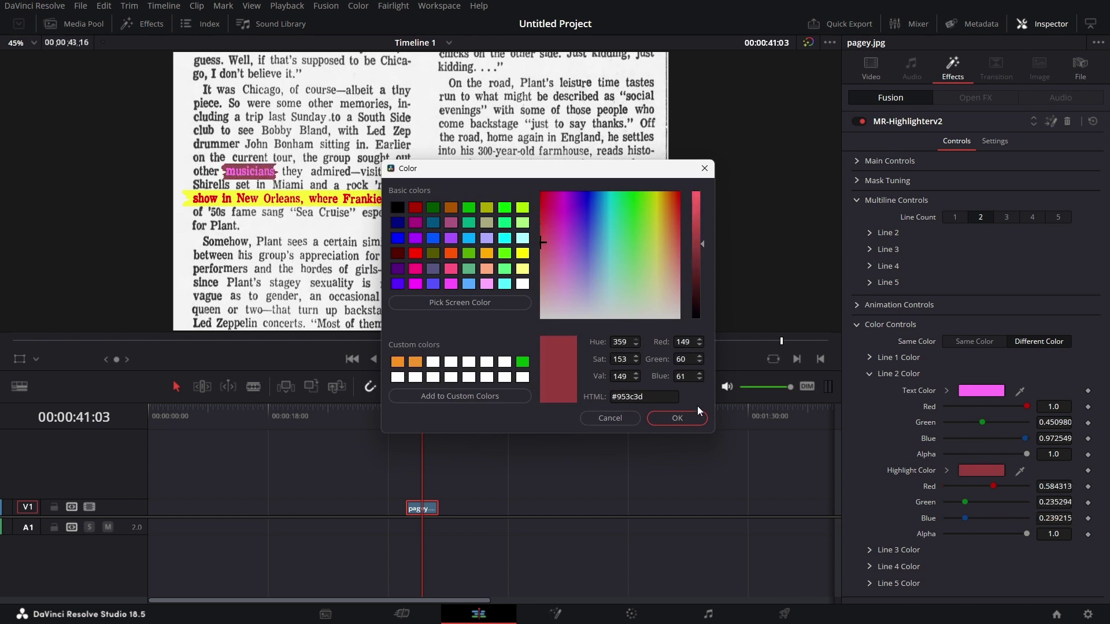
{"action": "mouse_move", "coordinate": [661, 212]}
{"action": "left_mouse_down"}
{"action": "mouse_move", "coordinate": [671, 276]}
{"action": "mouse_move", "coordinate": [625, 267]}
{"action": "mouse_move", "coordinate": [654, 238]}
{"action": "mouse_move", "coordinate": [596, 271]}
{"action": "mouse_move", "coordinate": [657, 245]}
{"action": "mouse_move", "coordinate": [659, 198]}
{"action": "left_mouse_up"}
{"action": "left_click", "coordinate": [700, 195]}
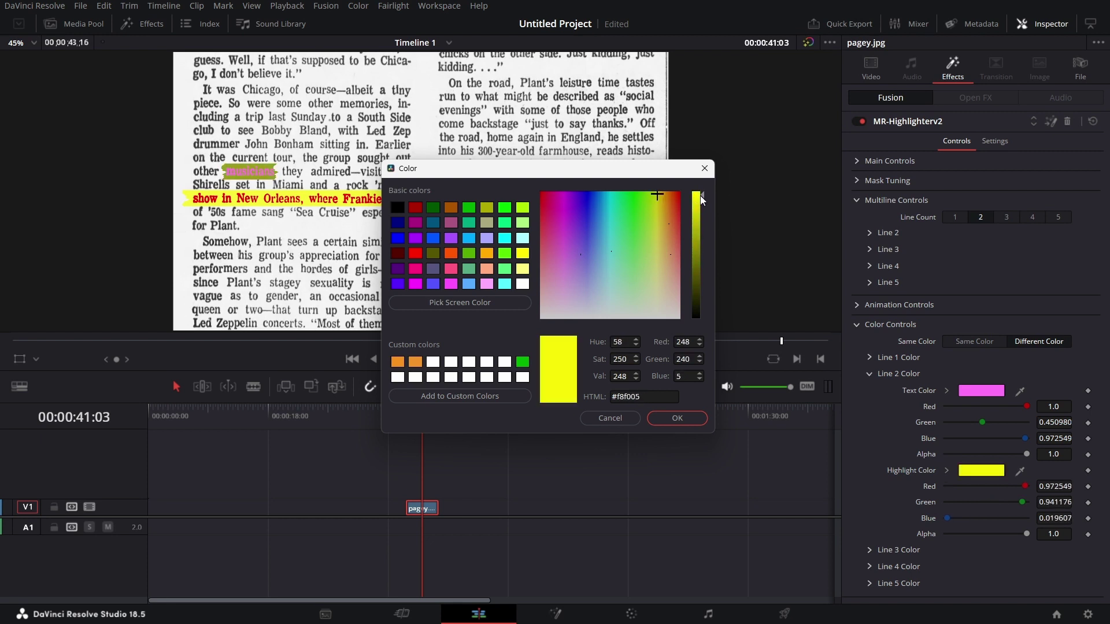
{"action": "left_click", "coordinate": [681, 422]}
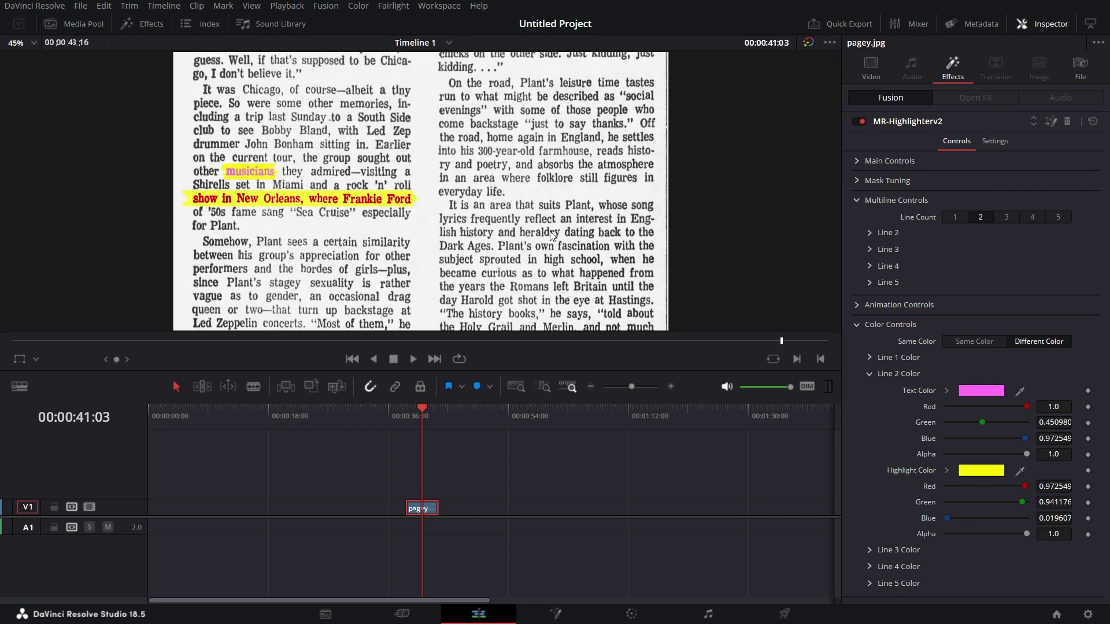
Change line 2's text colour to dark purple
{"action": "left_click", "coordinate": [994, 391]}
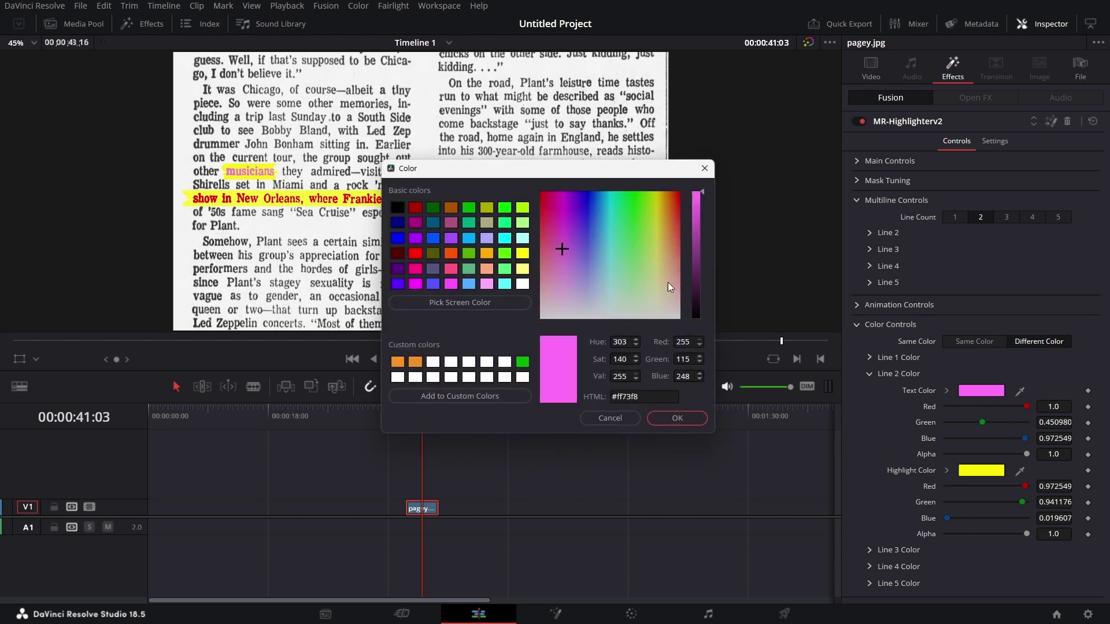
{"action": "left_click", "coordinate": [695, 275]}
{"action": "left_click", "coordinate": [677, 418]}
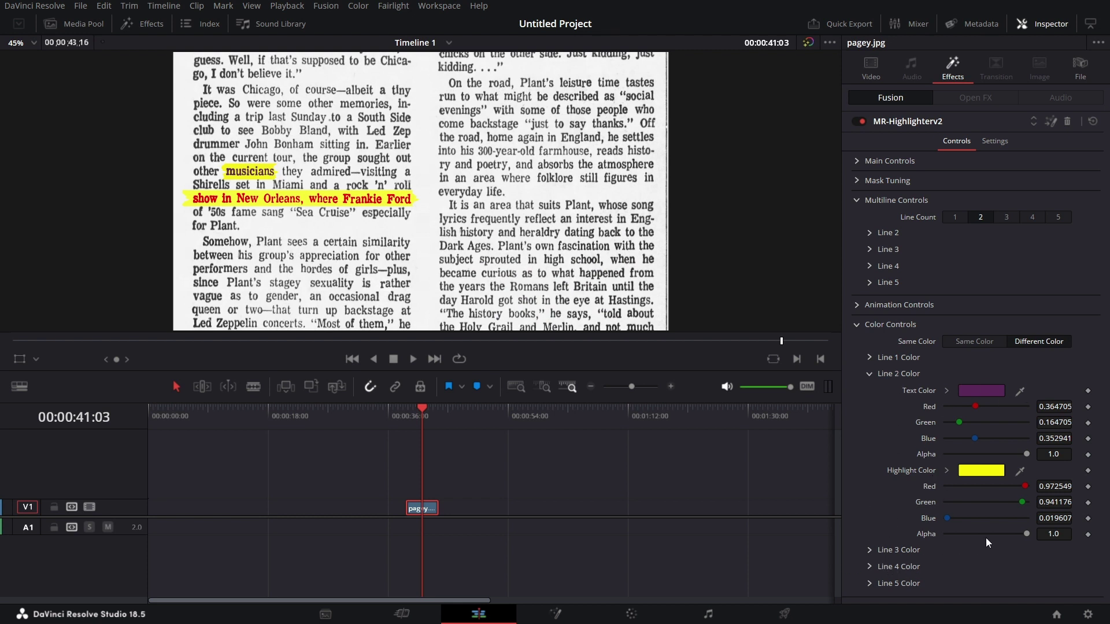
Fold away the colour settings and replay from 38:16 to preview both coloured highlights
{"action": "left_click", "coordinate": [857, 325]}
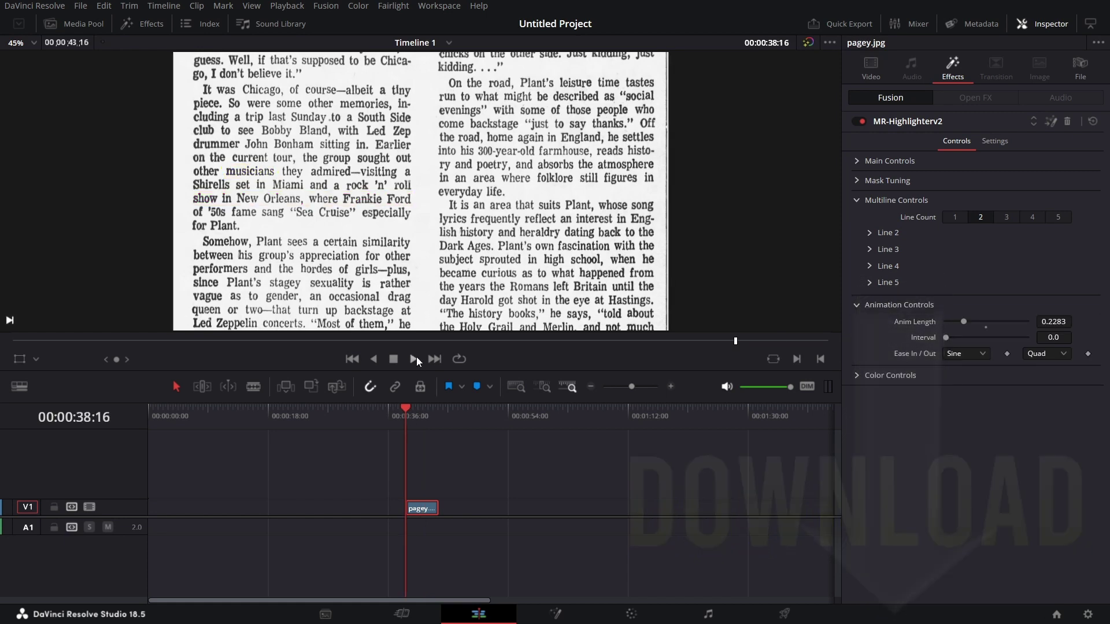
{"action": "left_click", "coordinate": [413, 359]}
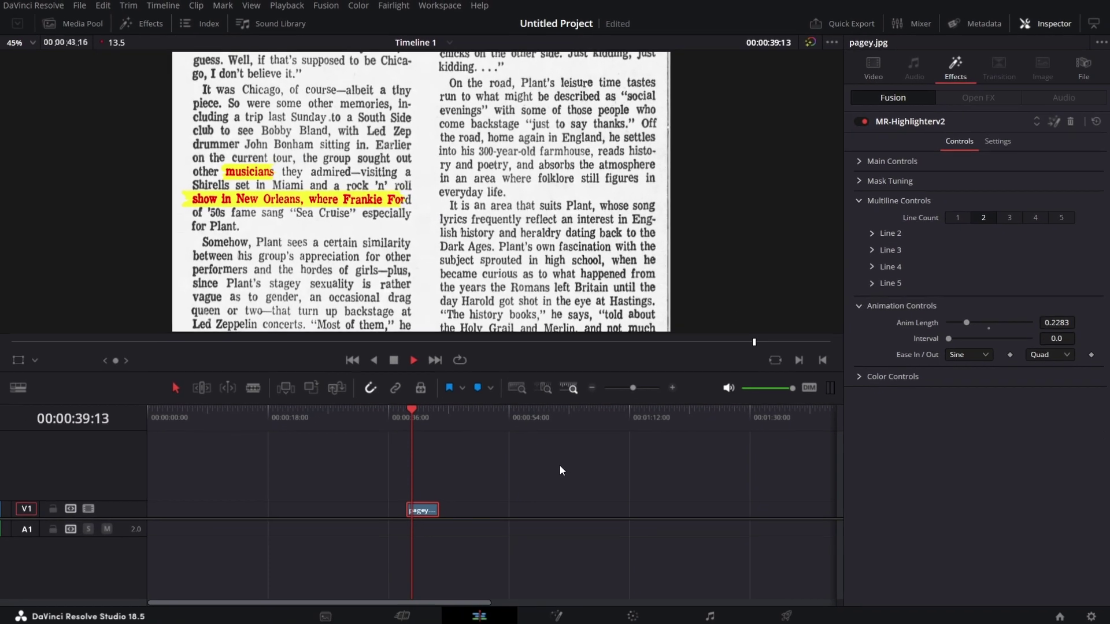
{"action": "key", "text": "j"}
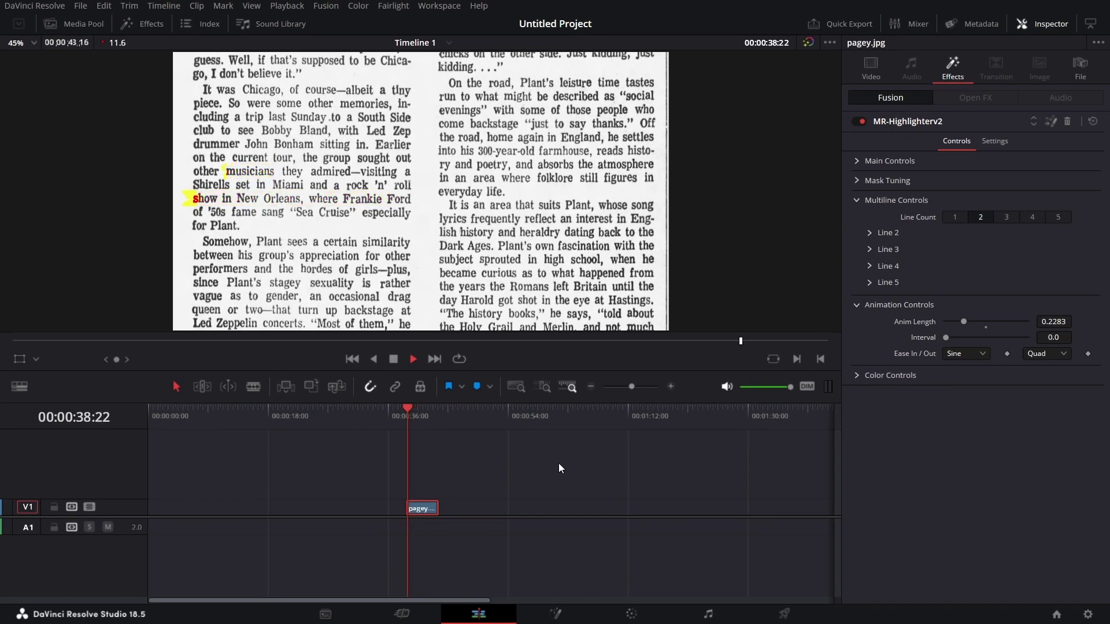
{"action": "left_click", "coordinate": [414, 359]}
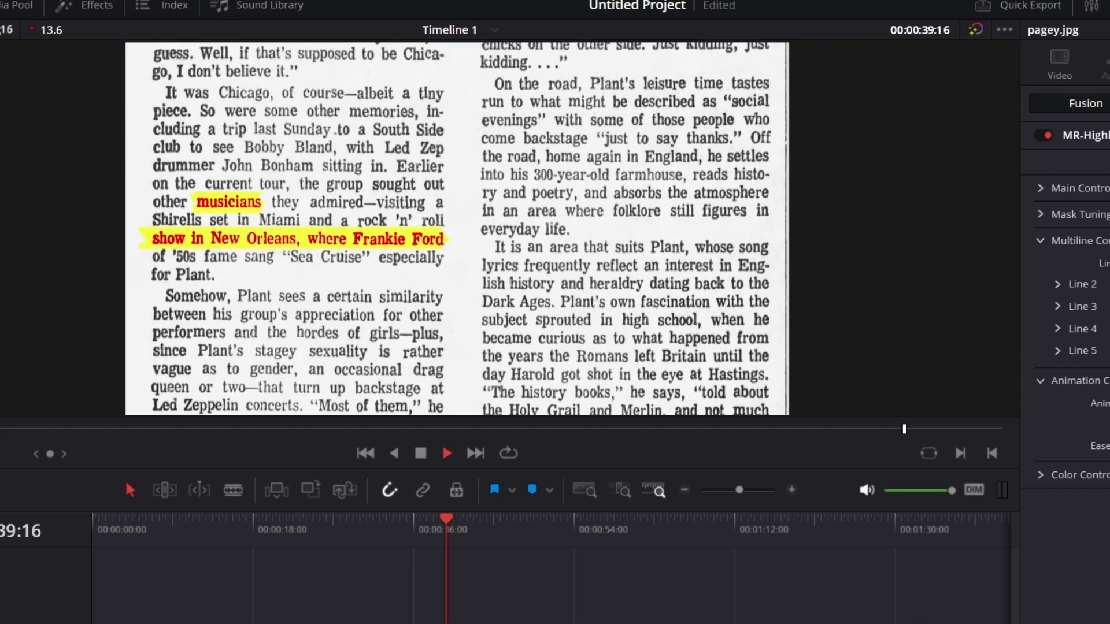